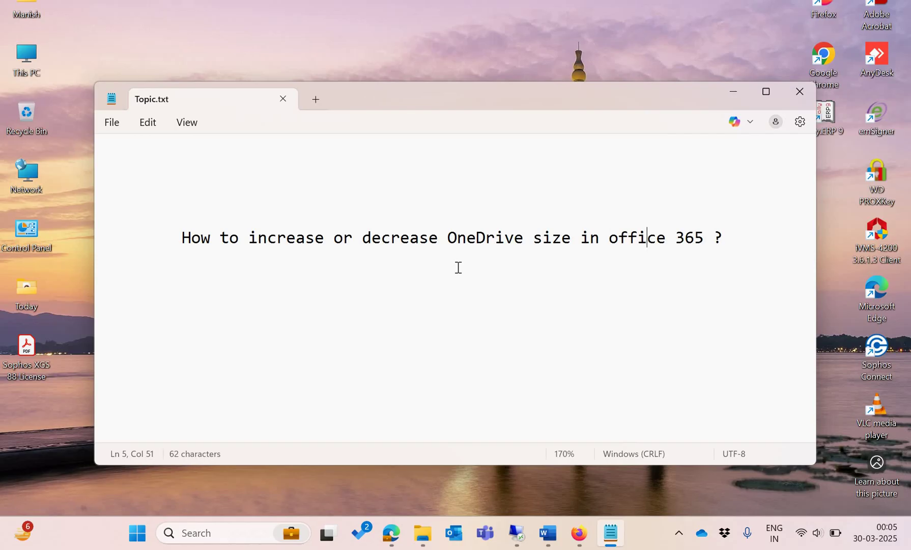
left_click(458, 267)
left_click(442, 241)
key("shift+Left")
key("shift+Left")
key("shift+Left")
key("shift+Left")
key("shift+Left")
key("shift+Left")
key("shift+Left")
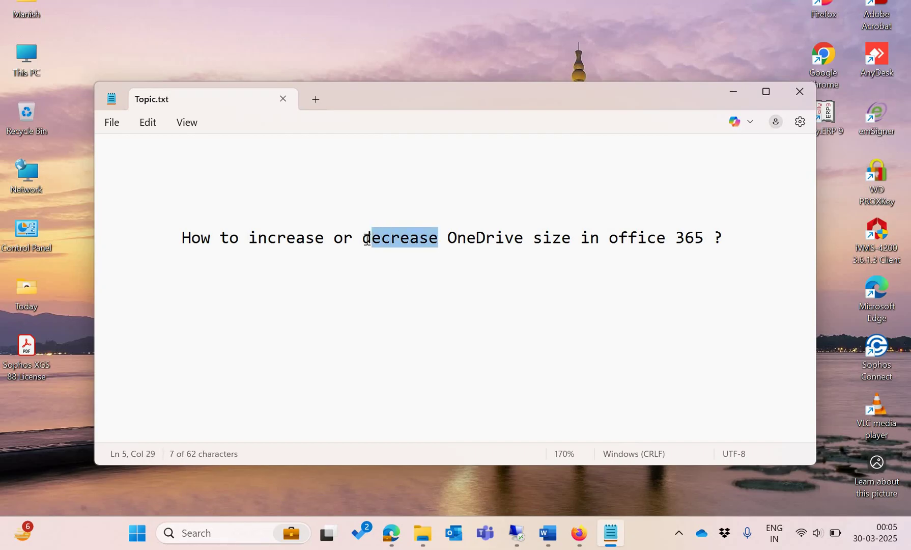
left_click(391, 285)
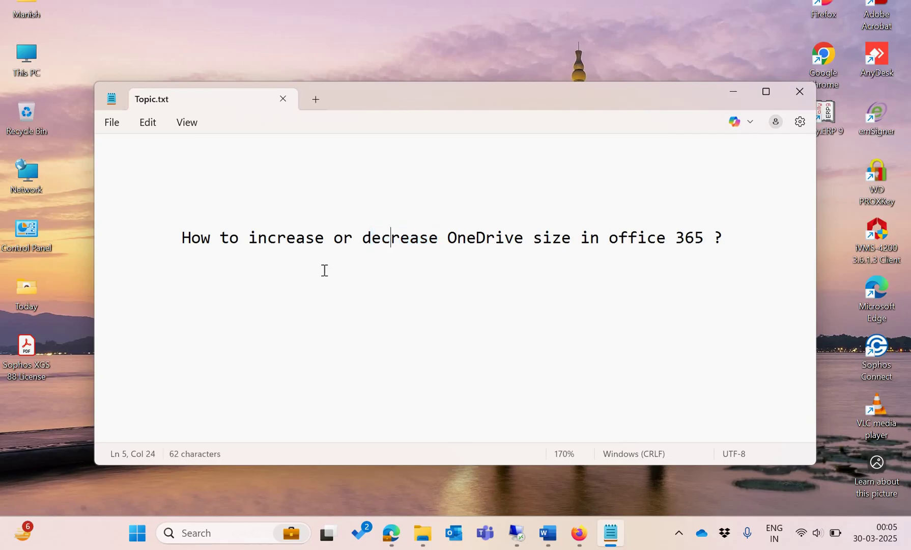
left_click(328, 243)
left_click_drag(372, 238, 433, 245)
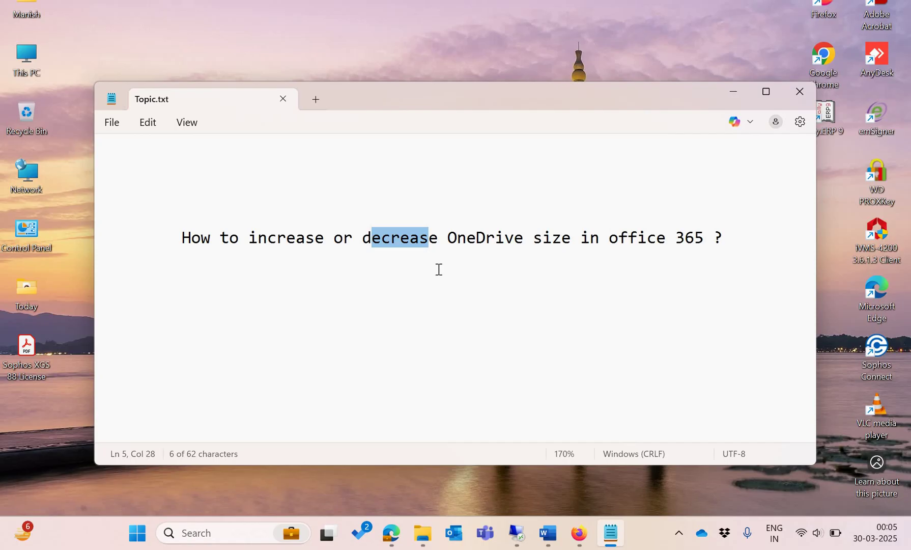
left_click(280, 300)
left_click_drag(321, 244, 252, 241)
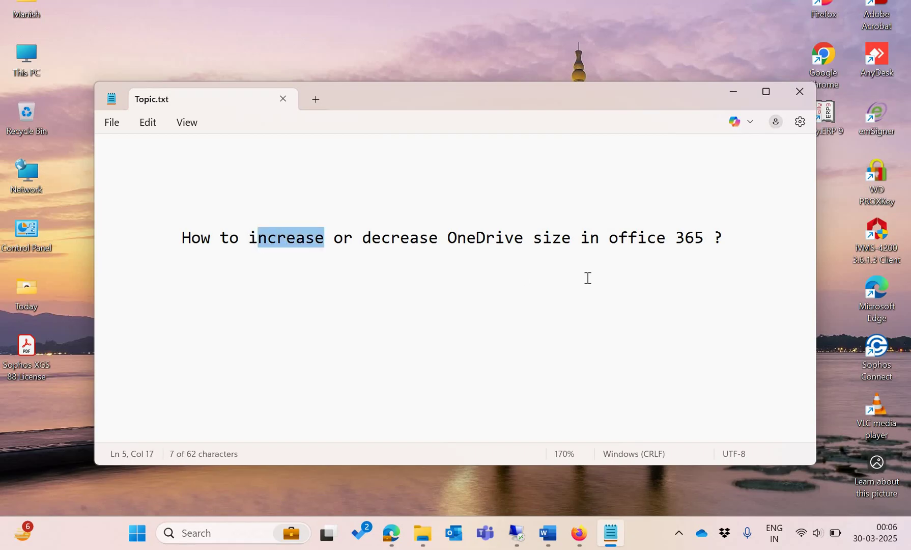
left_click(507, 326)
left_click(763, 231)
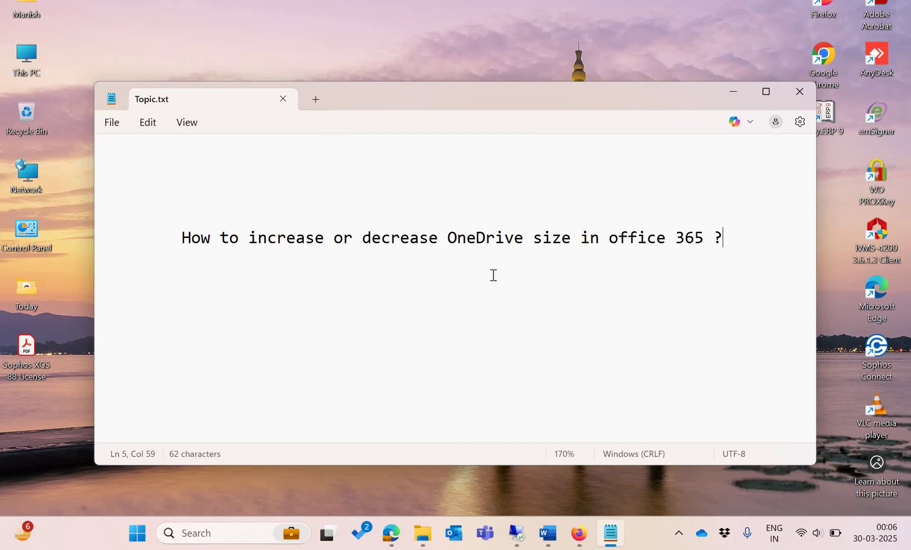
left_click_drag(240, 244, 323, 247)
left_click(341, 290)
- Switch to the Microsoft 365 admin center in Edge and search the active users by the target user's first name
left_click(397, 539)
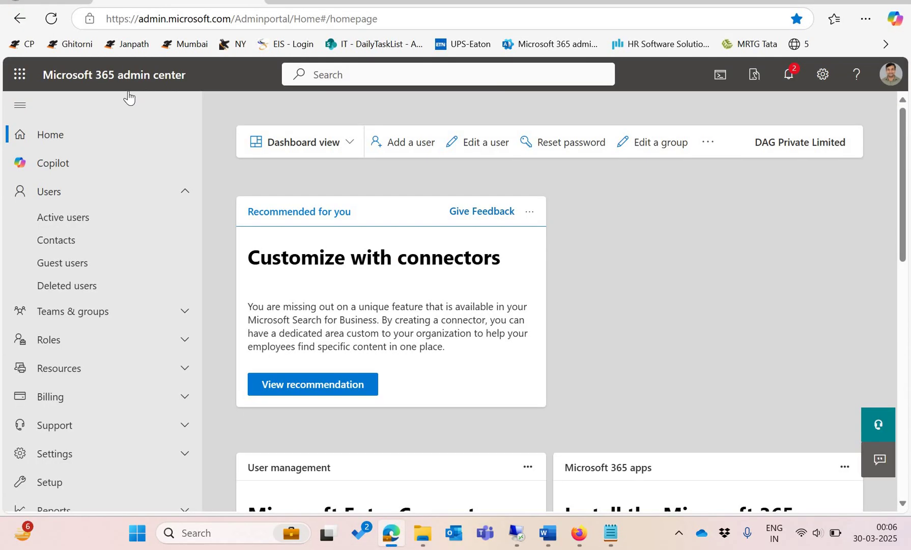
left_click(76, 219)
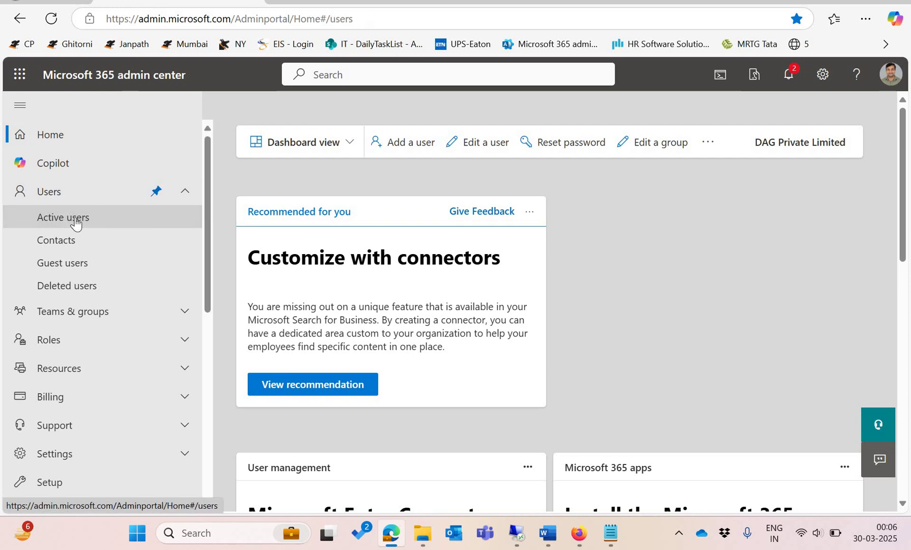
left_click(741, 193)
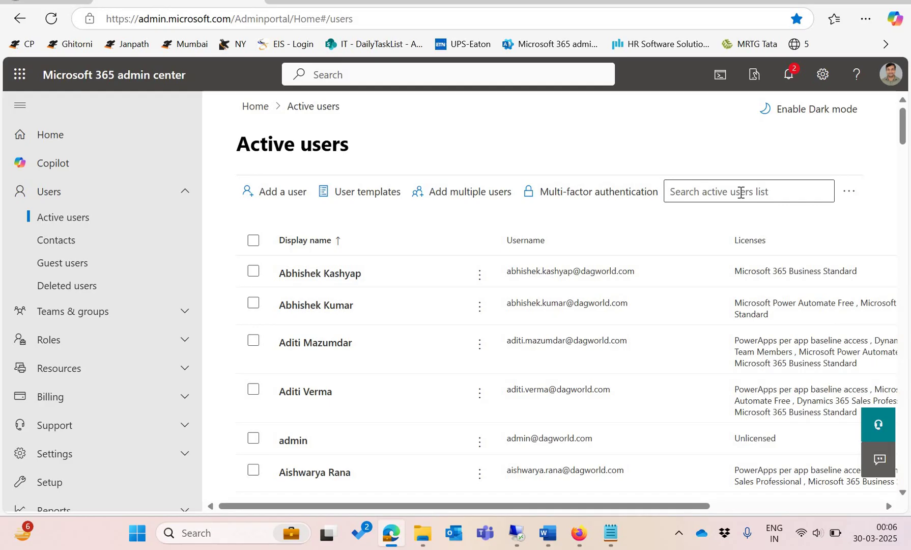
type("ram")
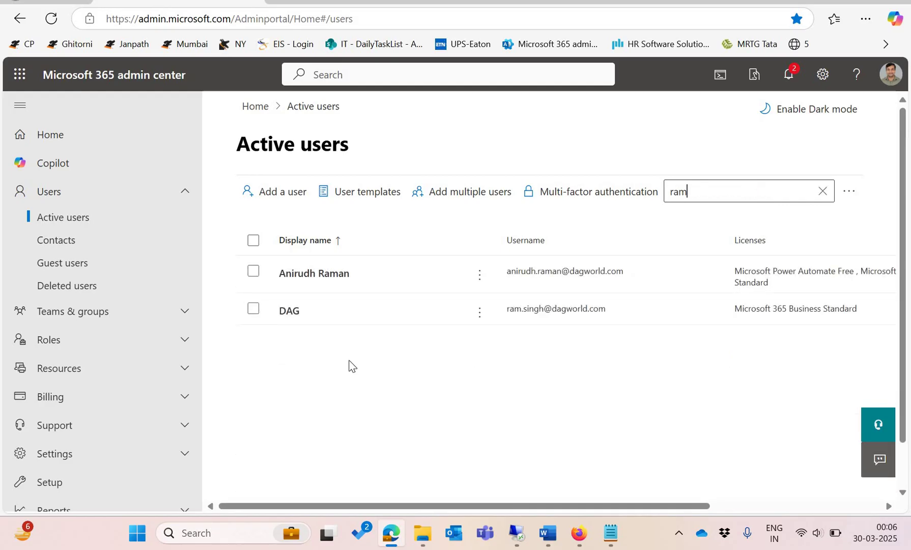
- Open the DAG user's details and review the storage used in the OneDrive settings
left_click(300, 316)
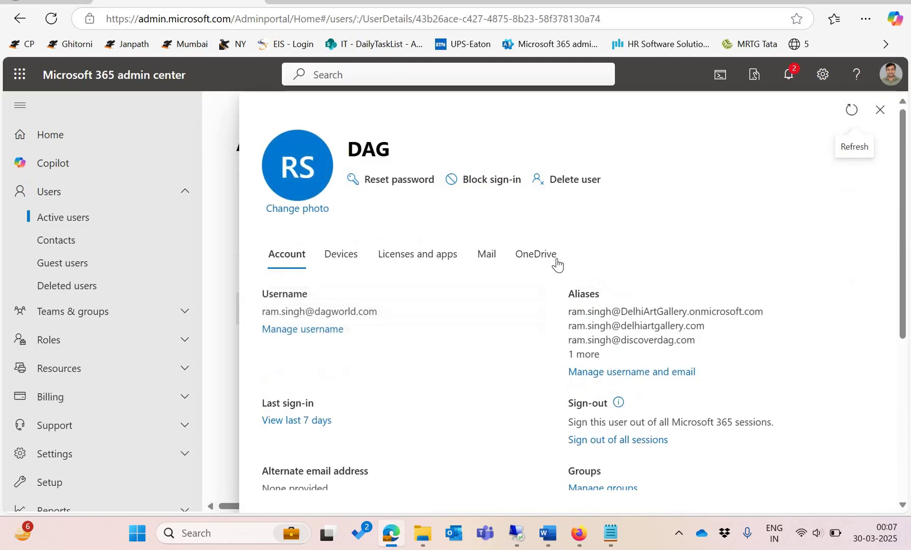
left_click(555, 261)
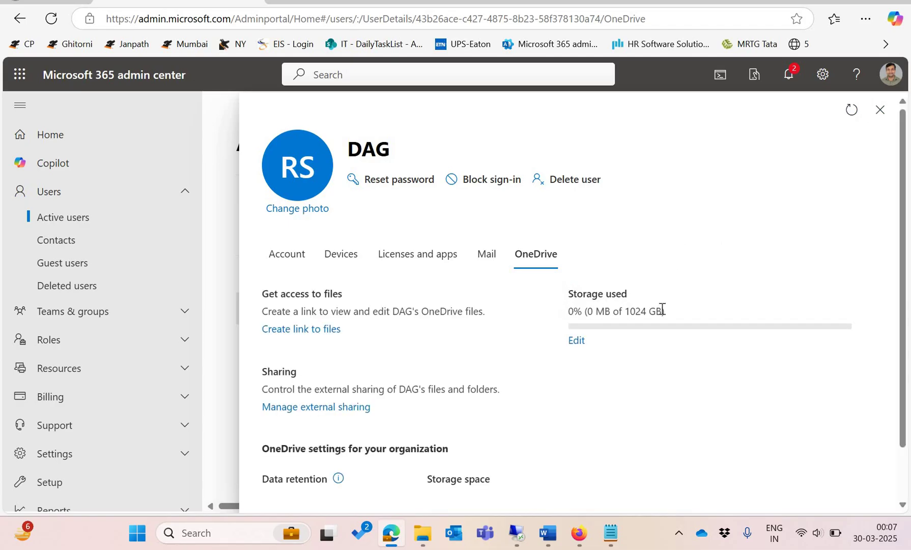
left_click_drag(626, 312, 663, 316)
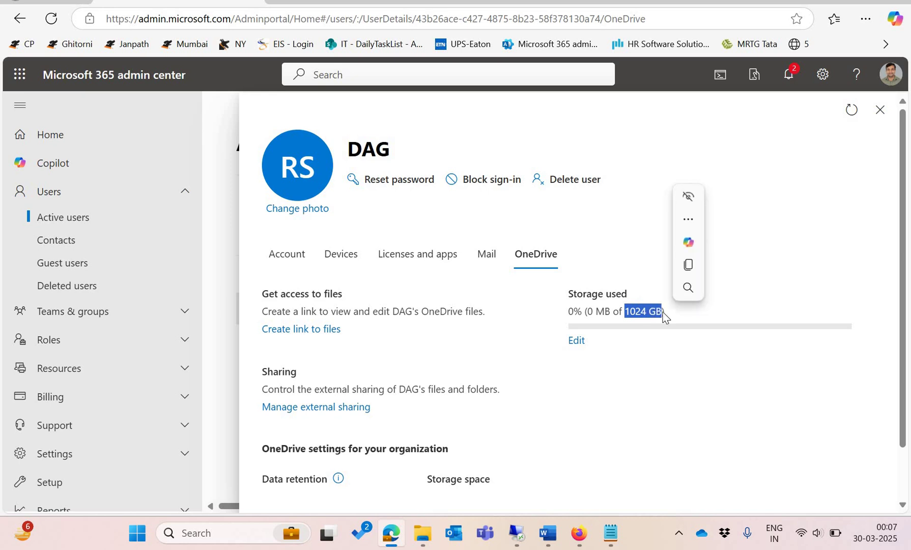
left_click(644, 404)
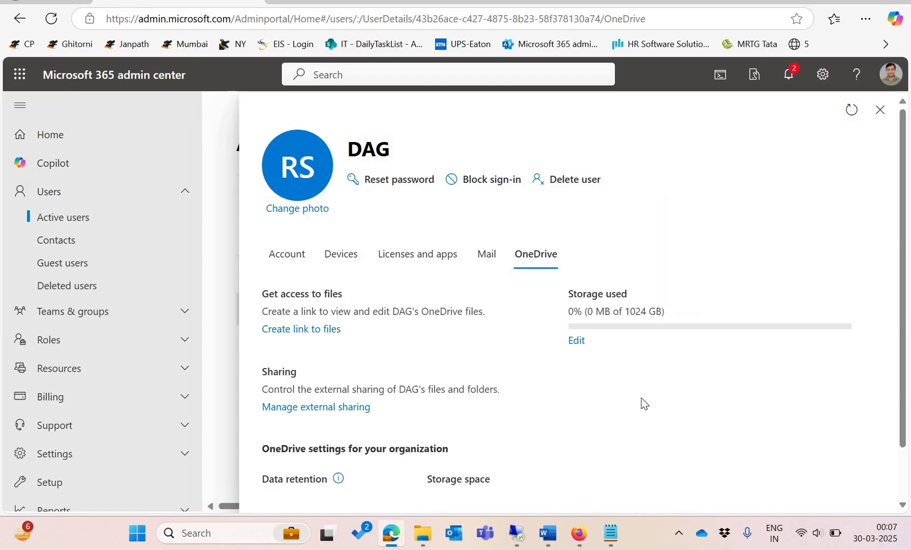
- Give the DAG user an individual maximum OneDrive storage of 100 GB and save the change
left_click(575, 341)
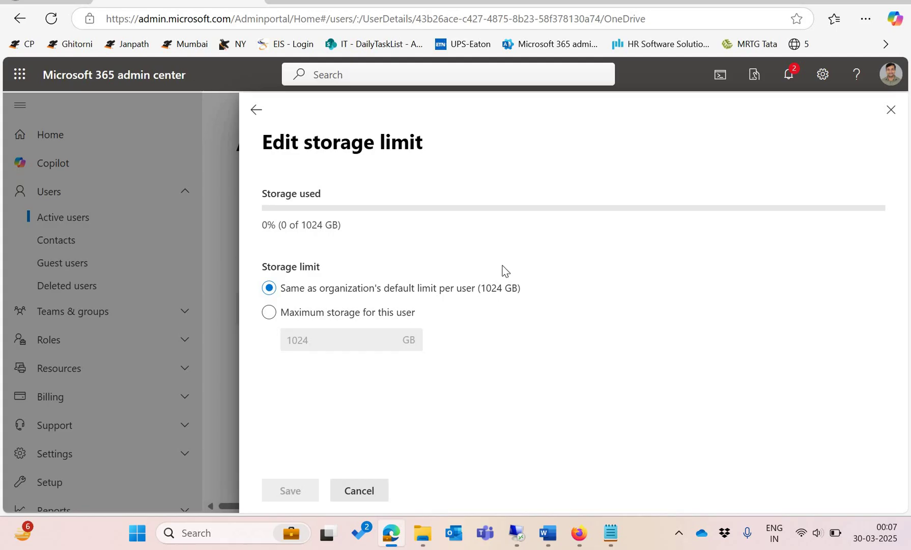
left_click(383, 337)
left_click(327, 338)
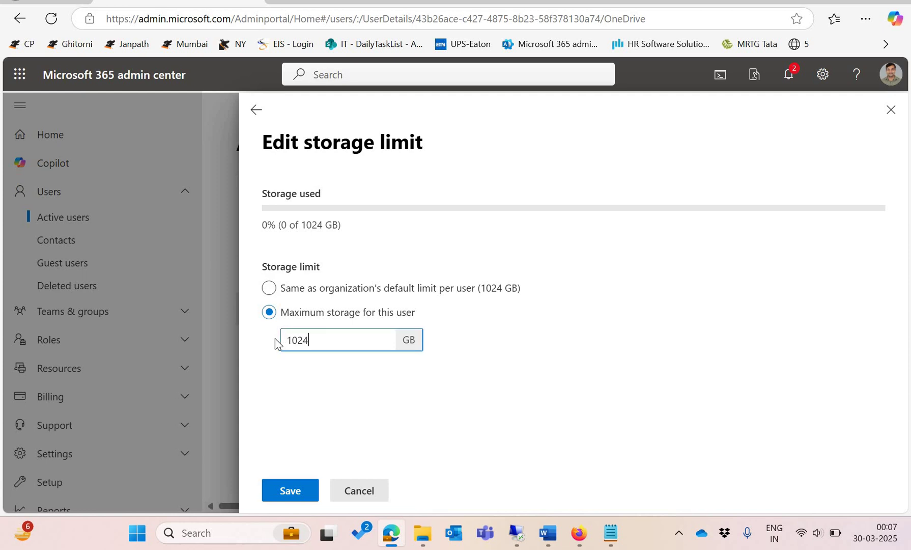
key("ctrl+a")
type("100")
left_click(289, 490)
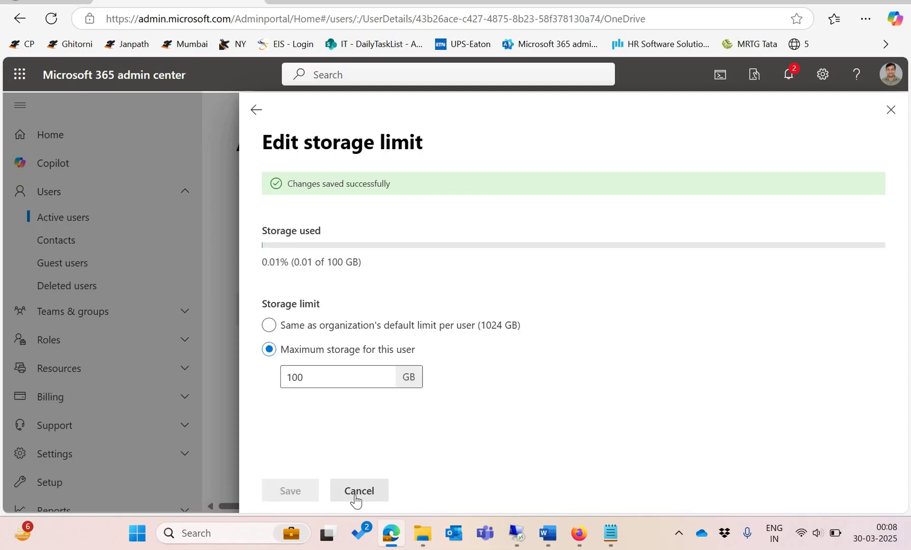
- Reduce the DAG user's maximum OneDrive storage to 1 GB, save the change and close the user details
left_click(303, 378)
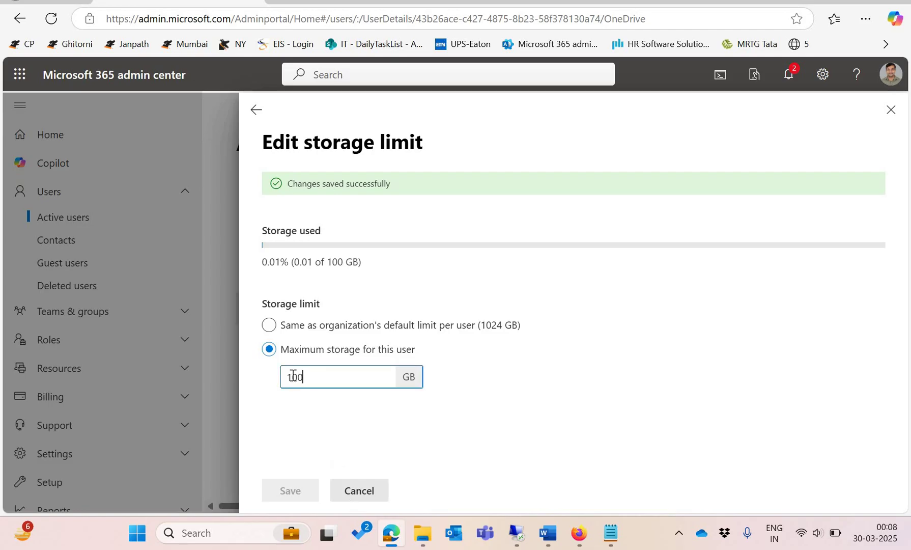
left_click_drag(293, 380, 305, 379)
key("BackSpace")
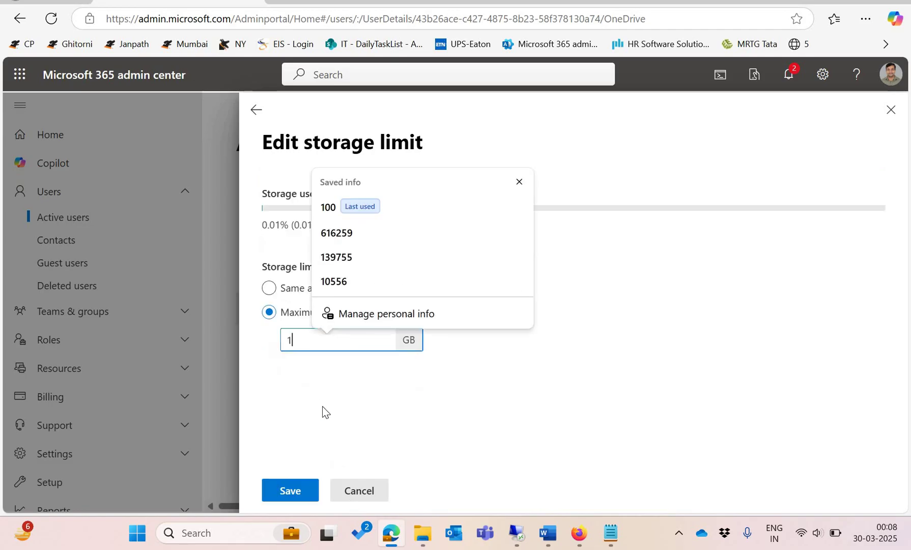
left_click(288, 492)
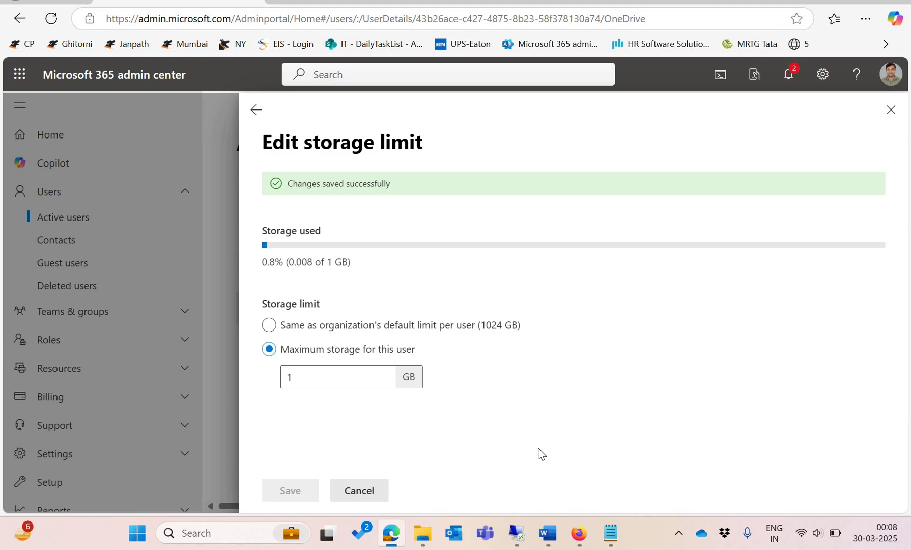
left_click(313, 378)
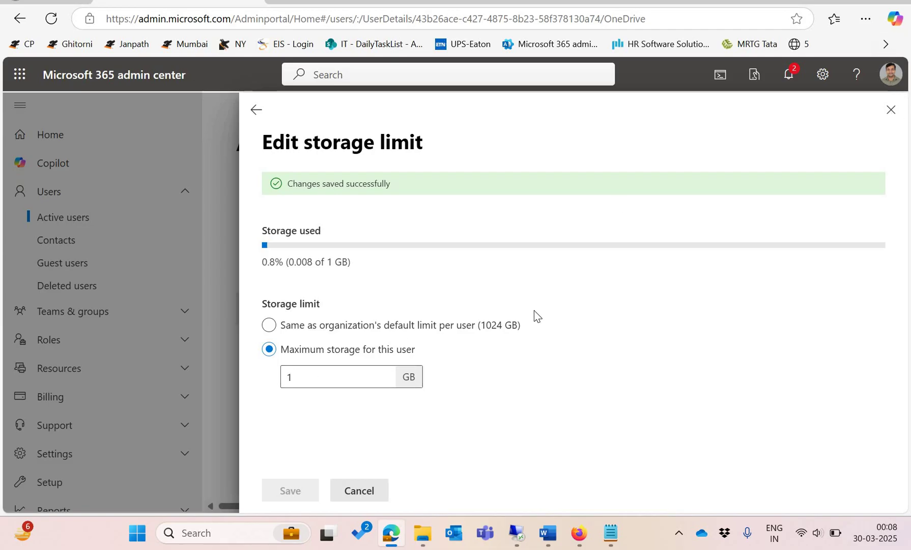
left_click(891, 110)
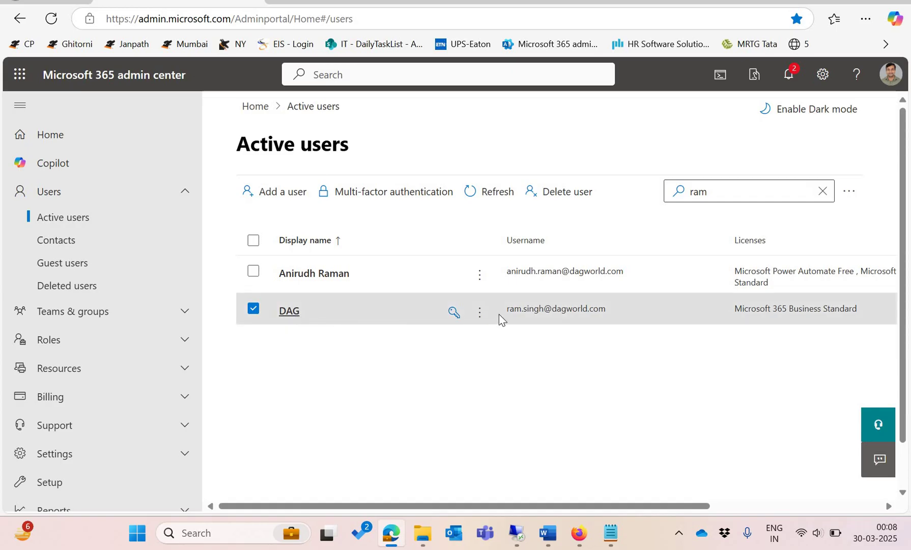
- Reopen the DAG user's OneDrive storage limit, set it to the organization's default limit per user, save and close
left_click(499, 314)
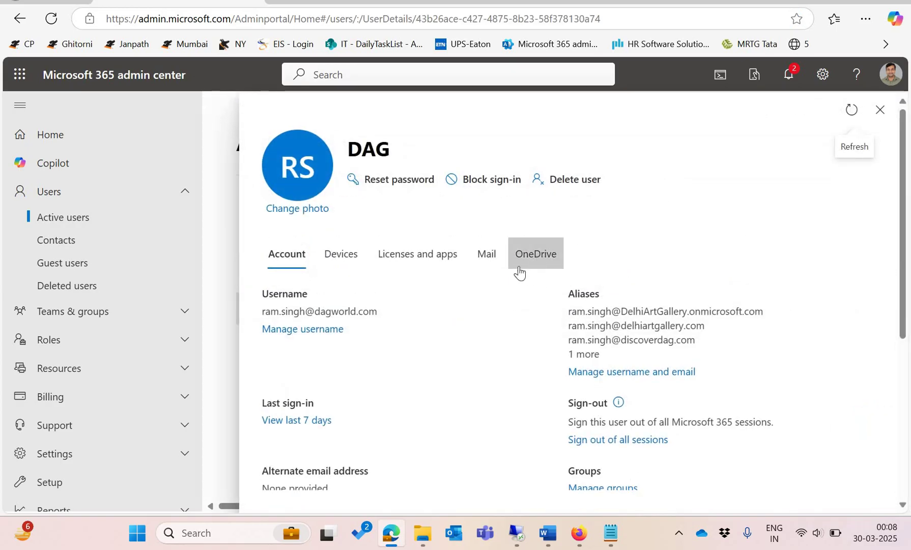
left_click(520, 273)
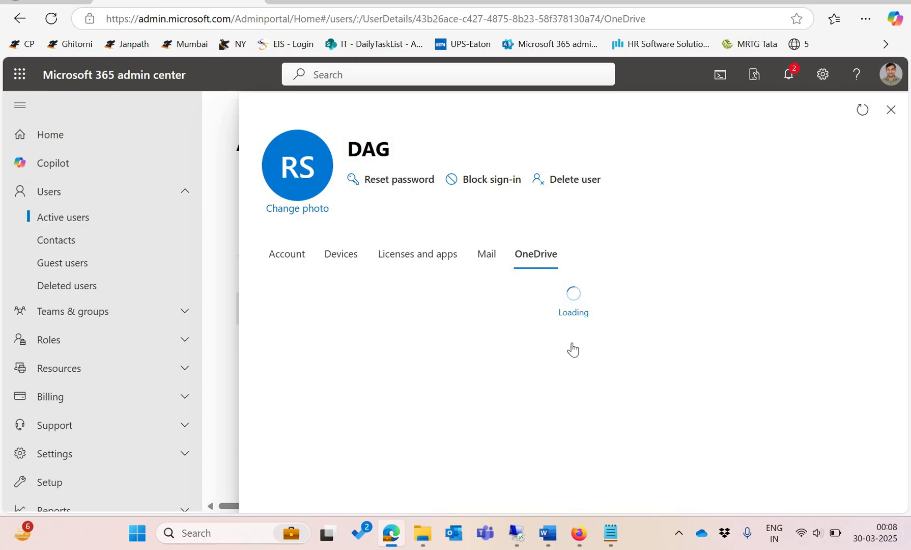
left_click_drag(675, 311, 631, 311)
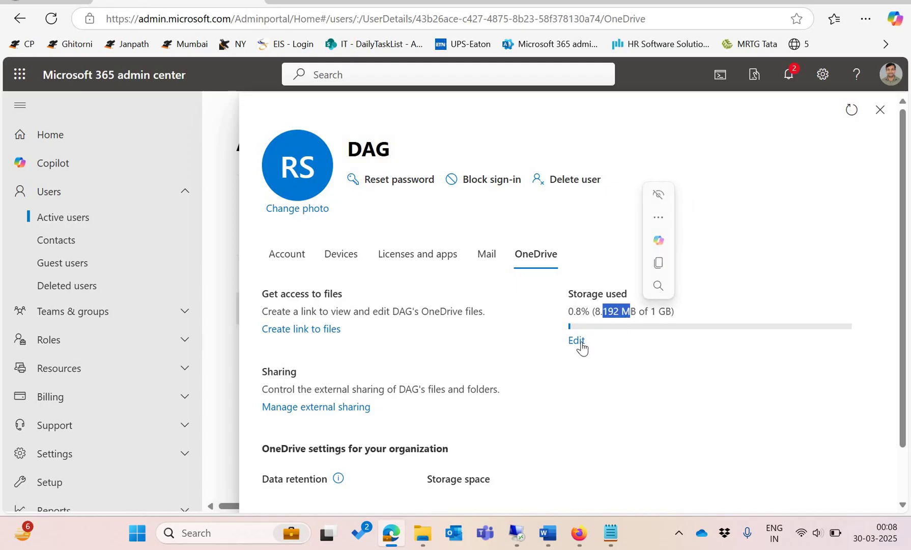
left_click(578, 341)
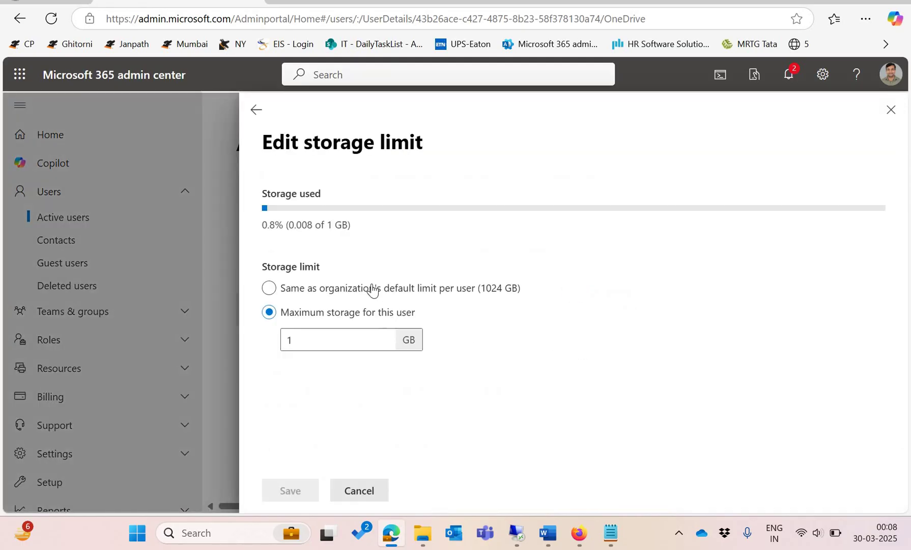
left_click(370, 289)
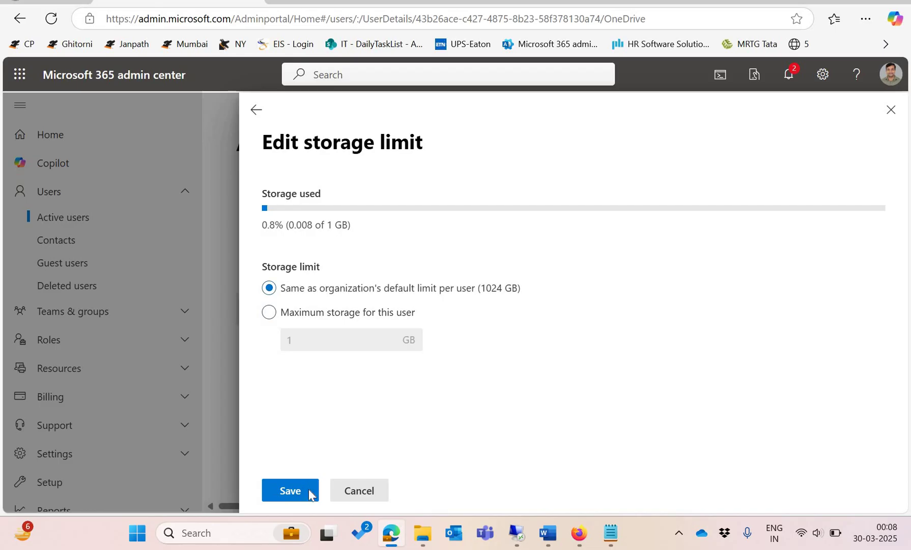
left_click(291, 490)
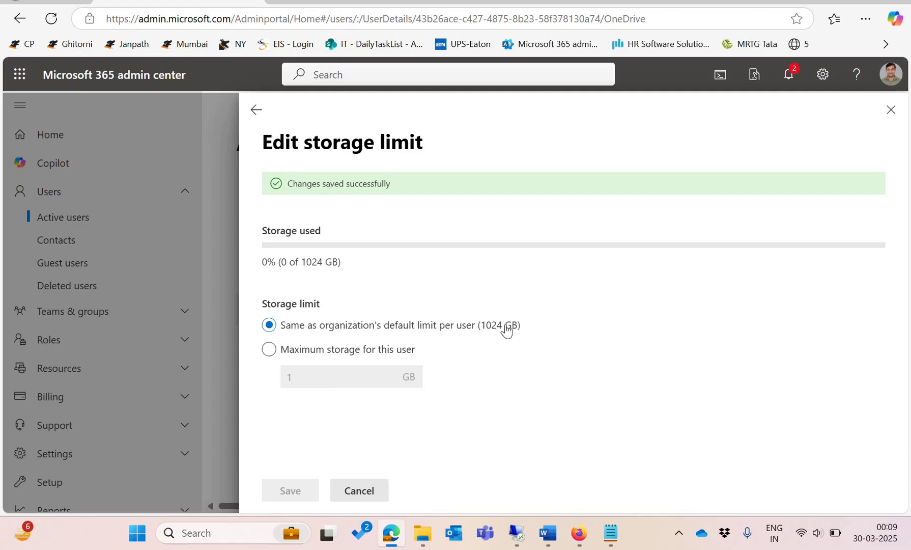
left_click(891, 110)
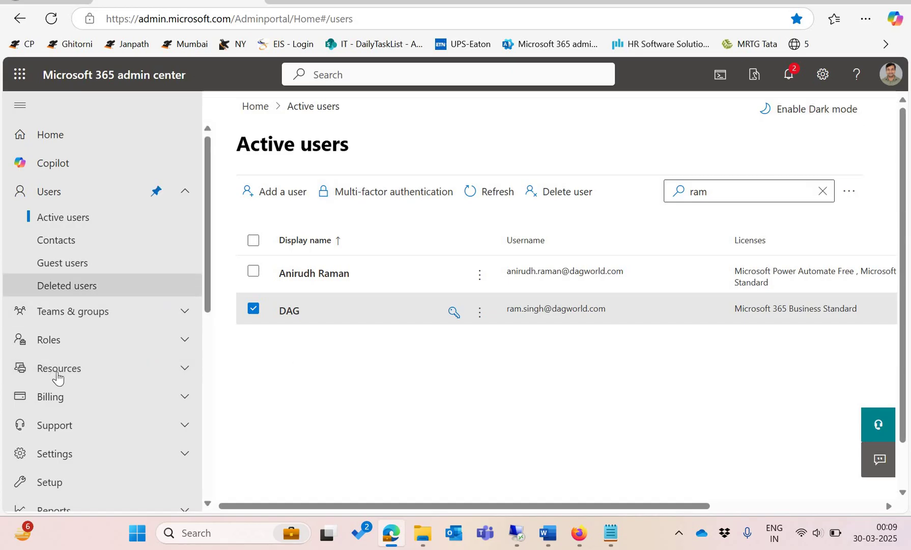
- Open the organization's license subscriptions and examine the Microsoft 365 and OneDrive plans with their available and assigned licenses
scroll(156, 332, "down", 2)
left_click(185, 327)
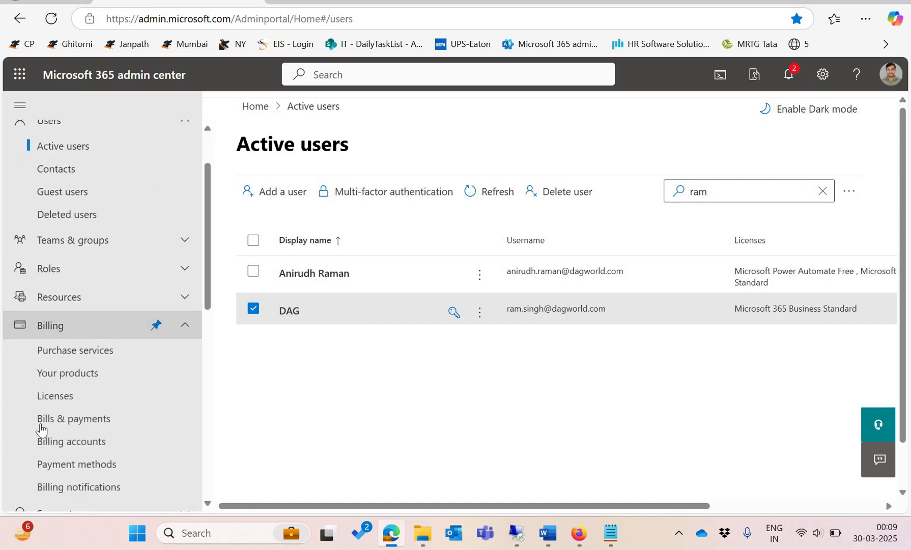
left_click(55, 396)
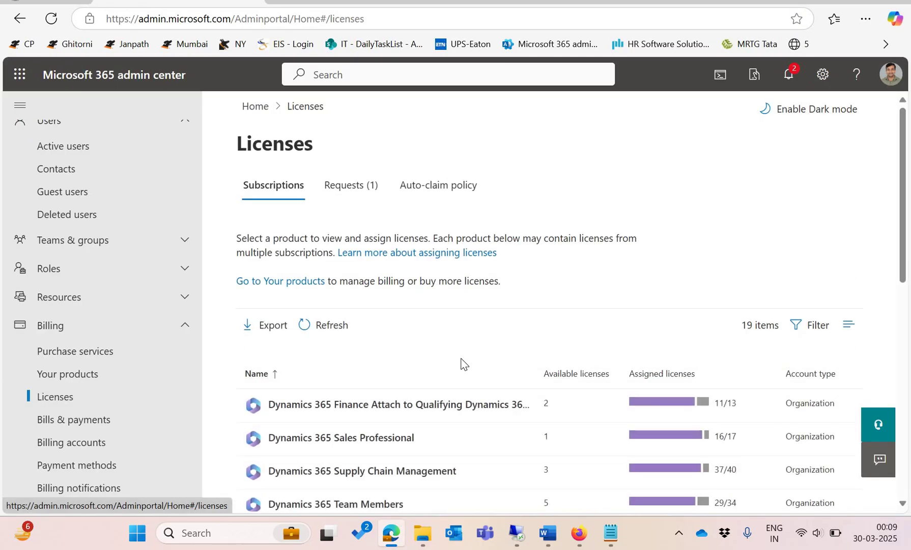
scroll(462, 365, "down", 3)
scroll(462, 365, "down", 3)
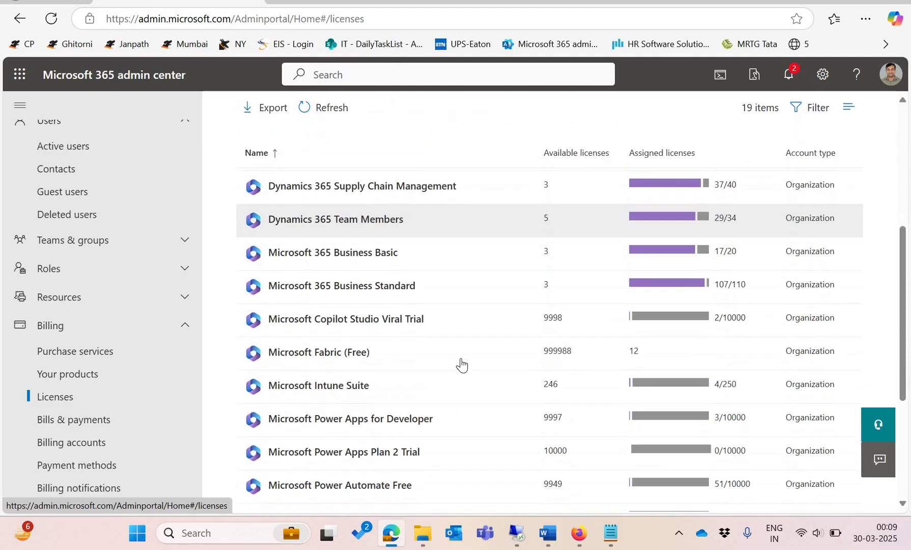
scroll(462, 365, "down", 5)
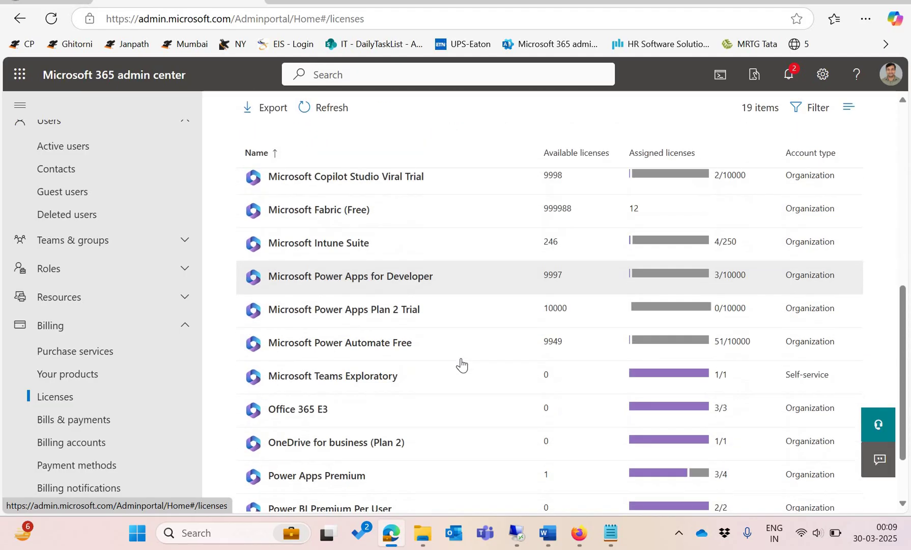
scroll(462, 365, "up", 3)
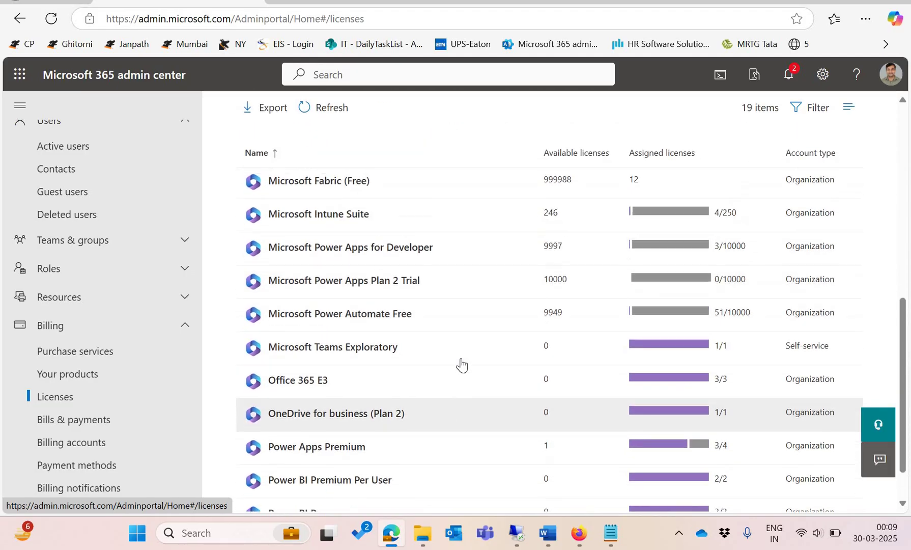
scroll(462, 365, "up", 5)
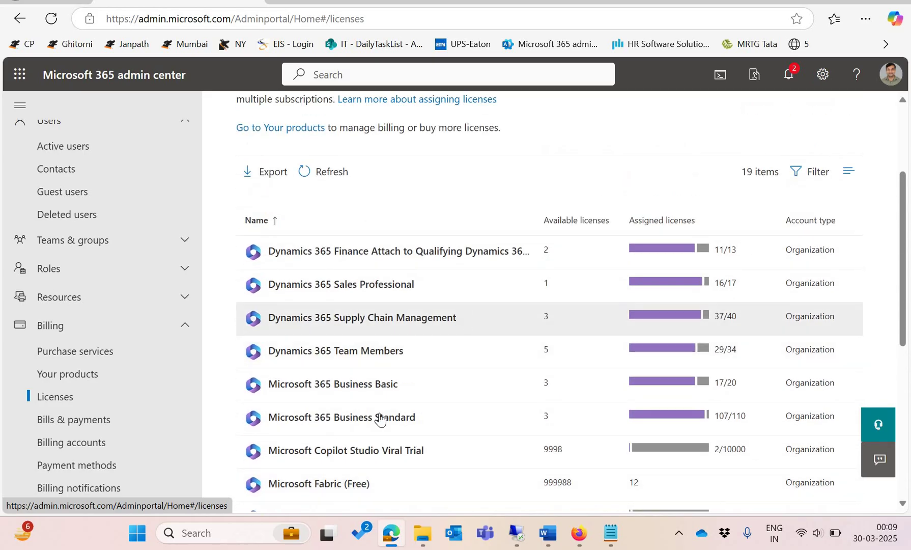
scroll(380, 419, "down", 5)
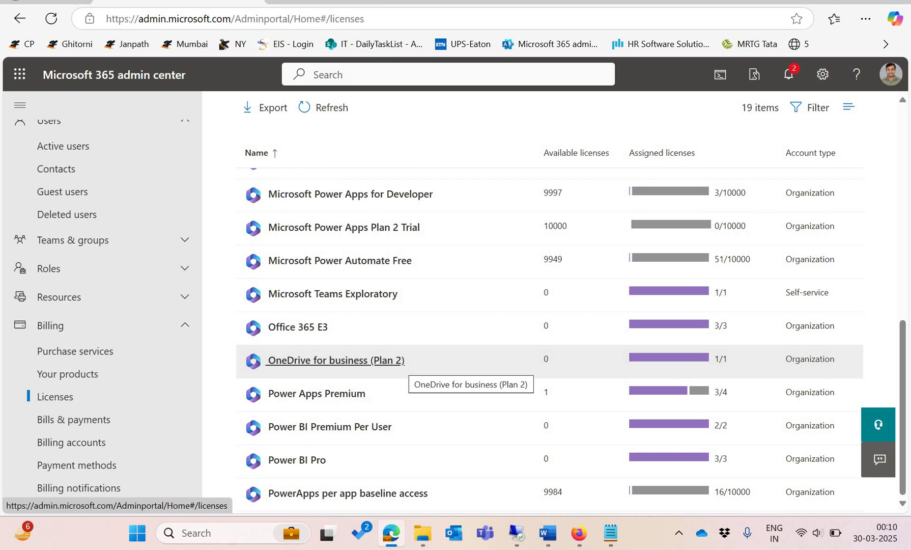
- Open Google in a new browser tab and search for "onedrive plan 2"
key("ctrl+t")
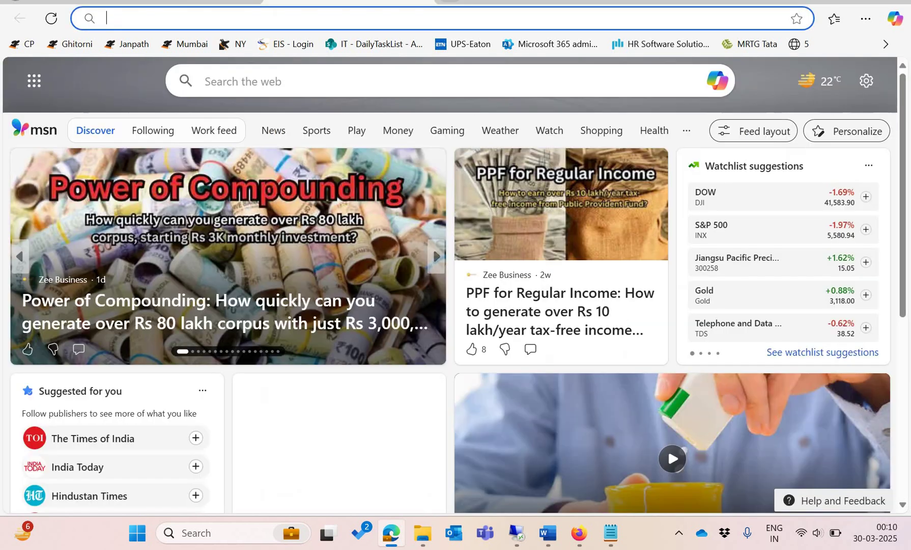
type("go")
key("Return")
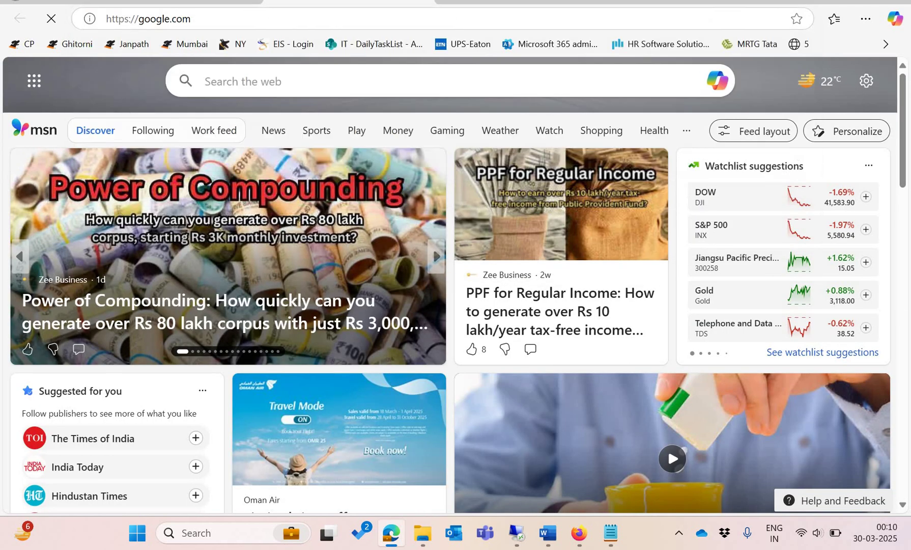
type("on")
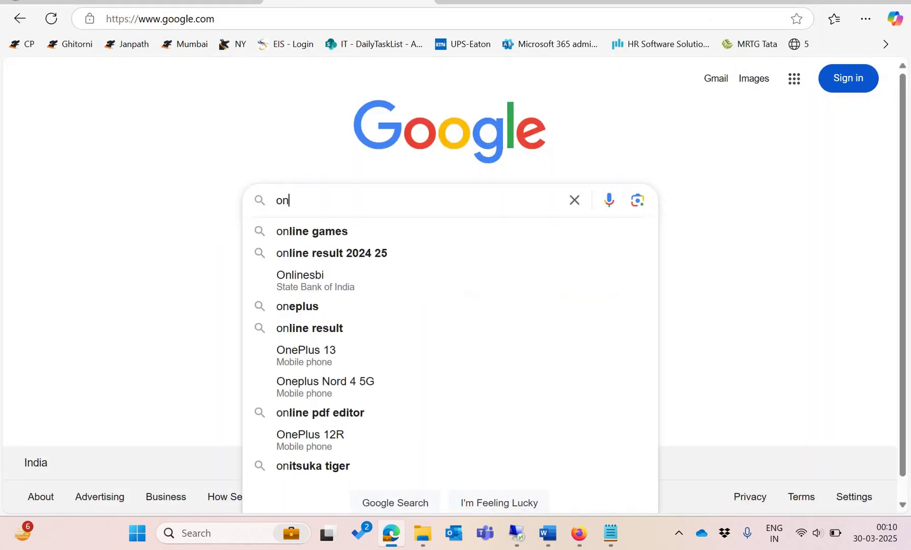
type("edrive pa")
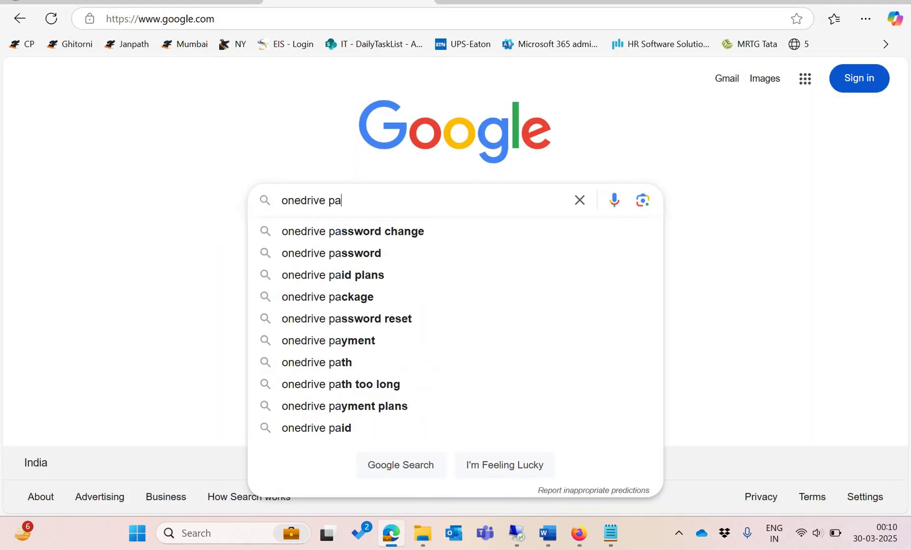
key("BackSpace")
type("lan ")
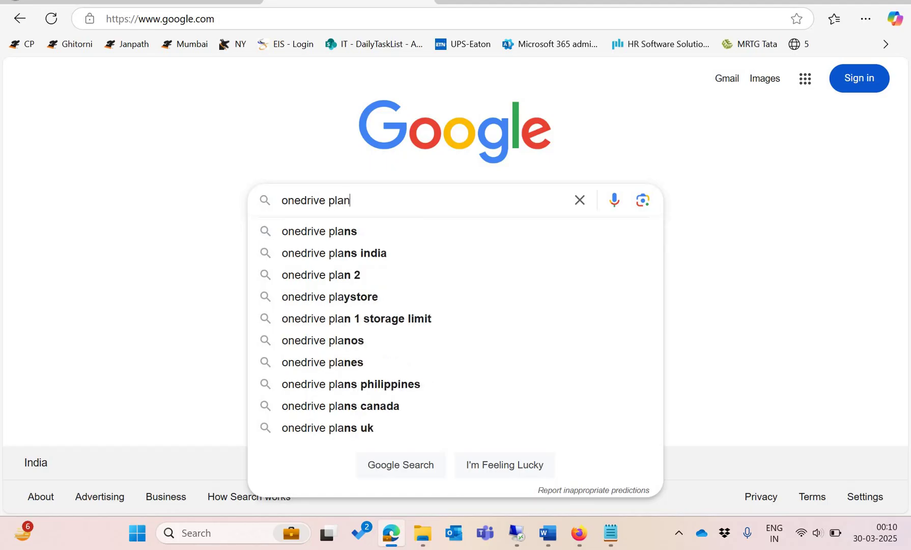
type("2")
key("Return")
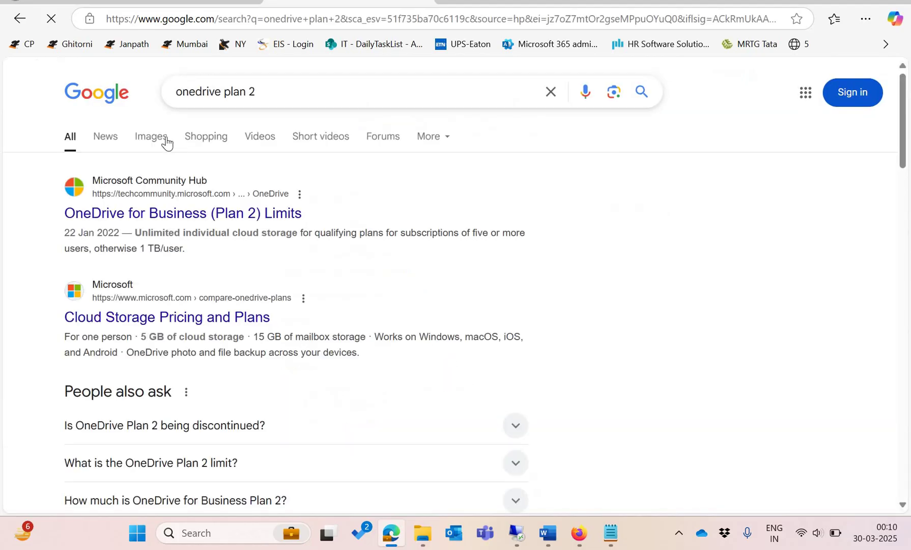
- Open the community discussion on OneDrive for Business (Plan 2) limits, read its storage conditions and return to the search results
left_click(300, 218)
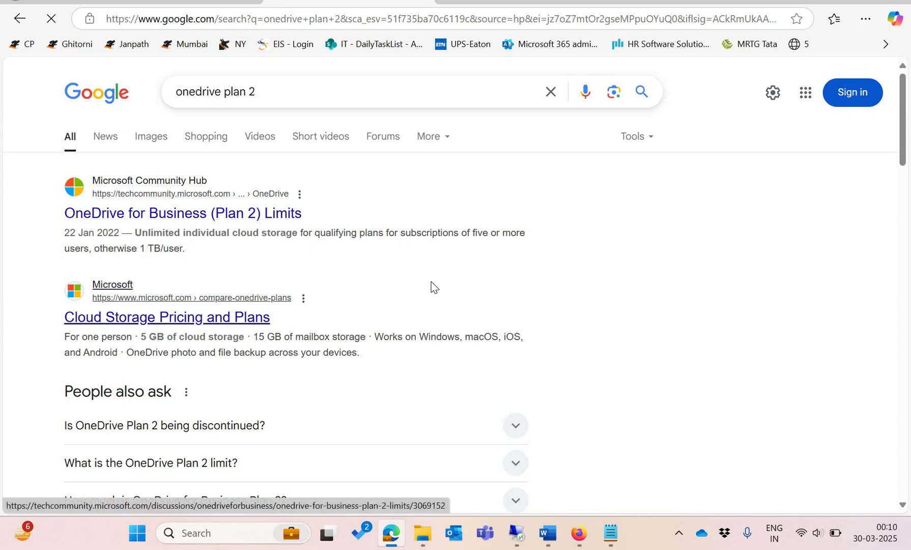
scroll(432, 285, "down", 5)
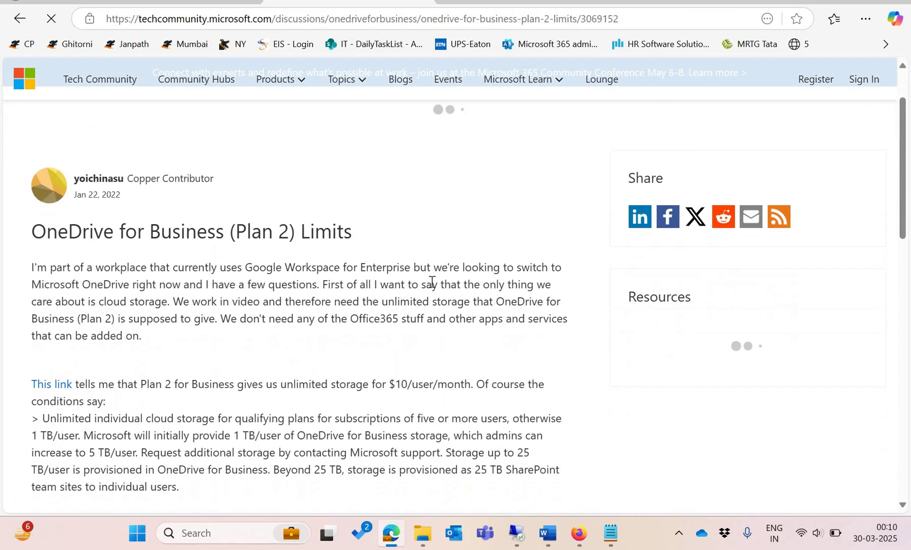
scroll(432, 282, "down", 7)
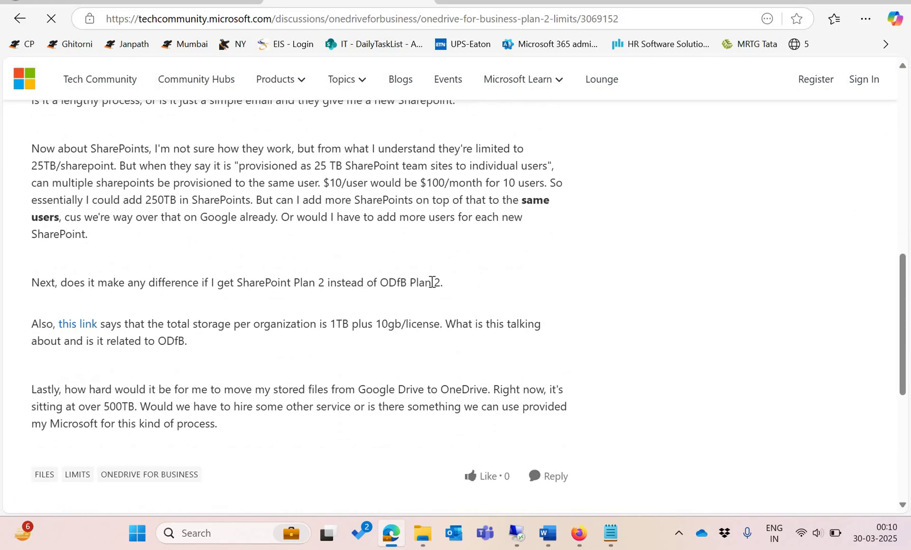
scroll(566, 98, "up", 4)
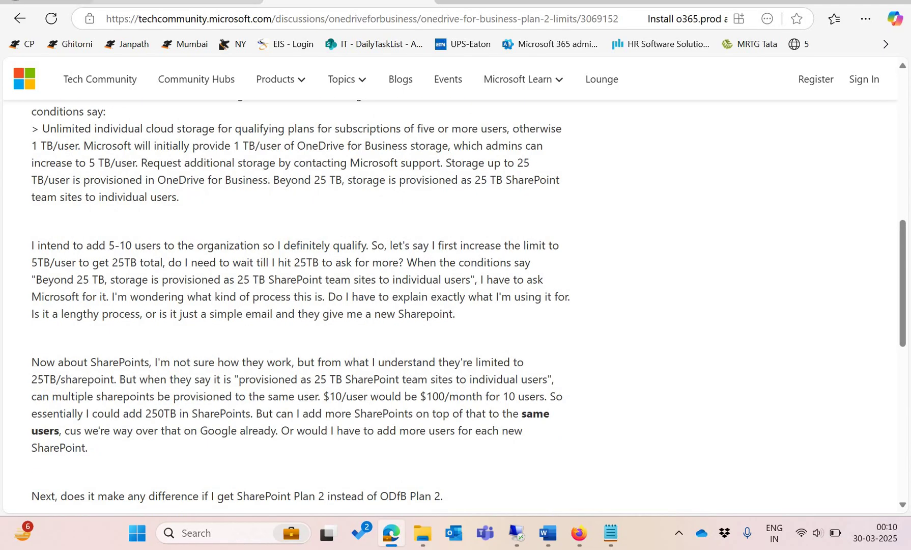
key("alt+Left")
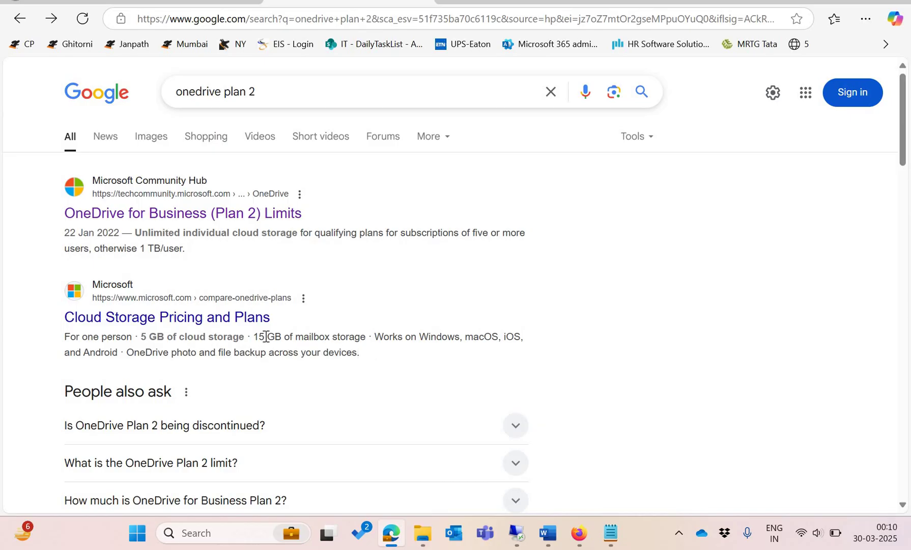
- Open Microsoft's Cloud Storage Pricing and Plans page and examine the storage, prices and features of the home plans
scroll(242, 260, "down", 1)
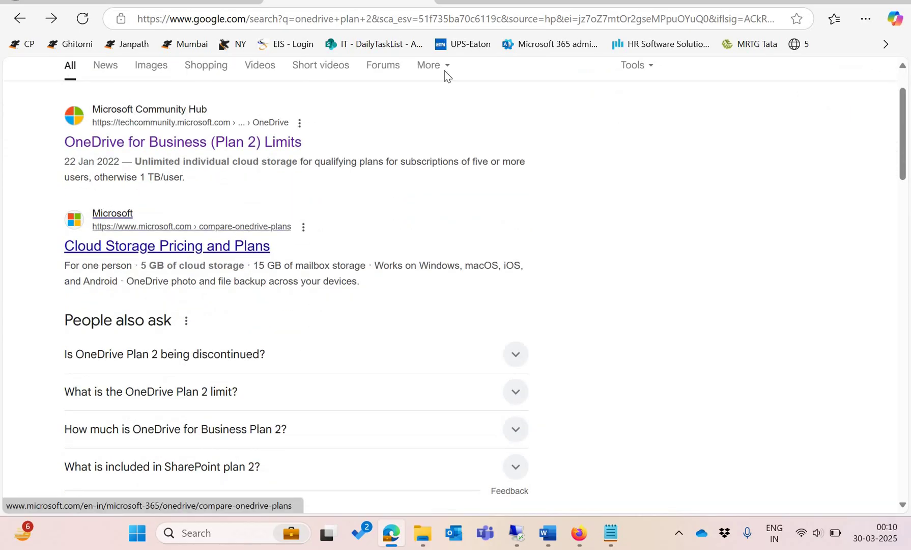
left_click(167, 246)
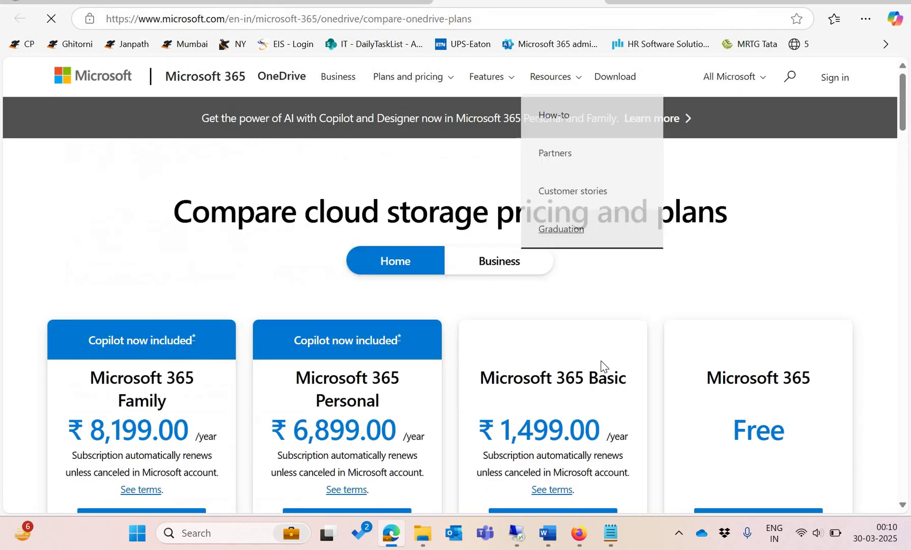
scroll(619, 345, "down", 4)
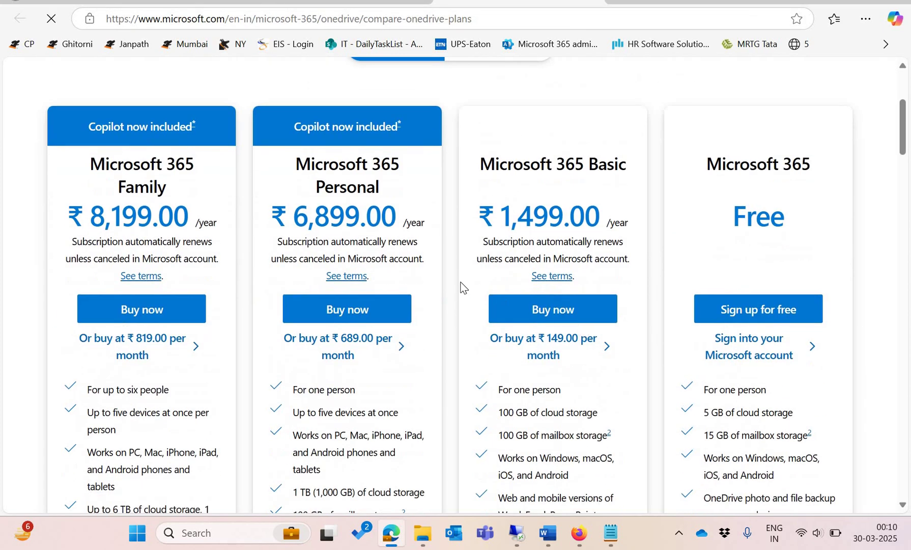
scroll(461, 289, "down", 18)
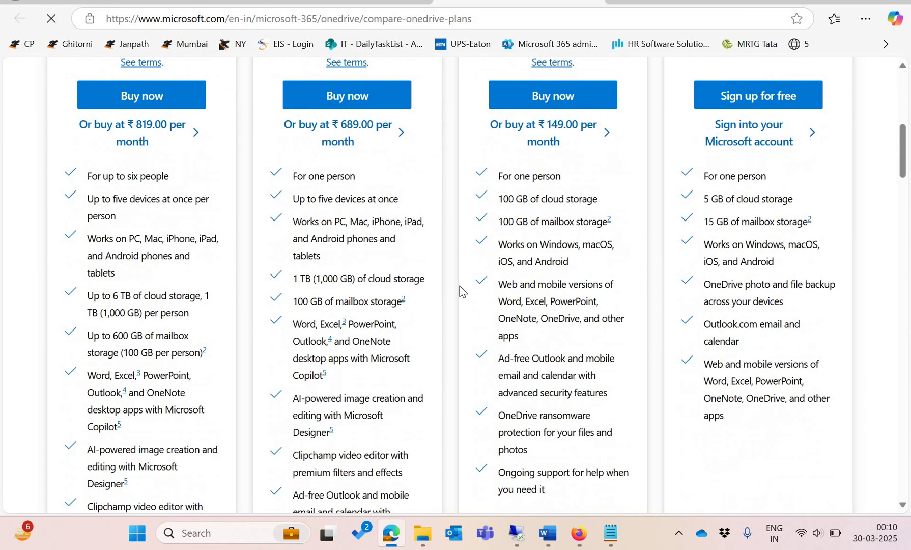
scroll(460, 289, "down", 9)
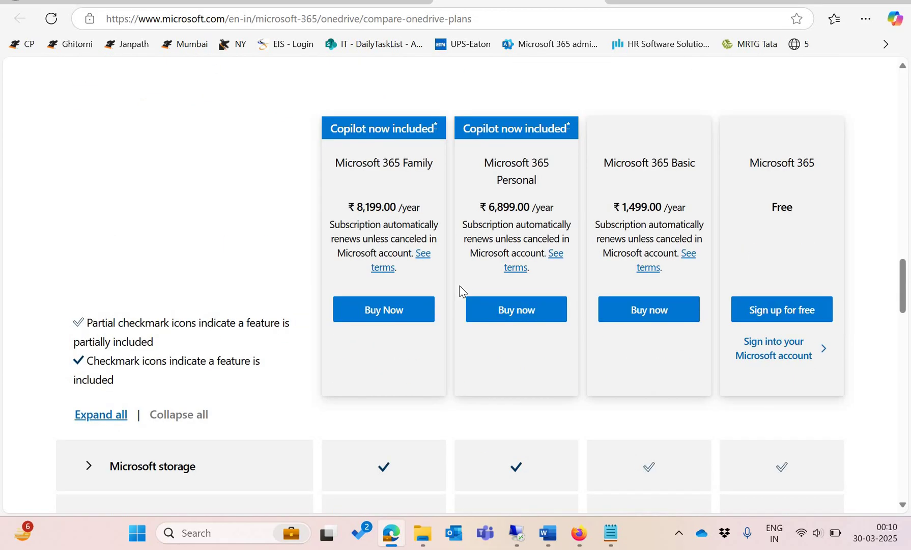
scroll(459, 290, "down", 11)
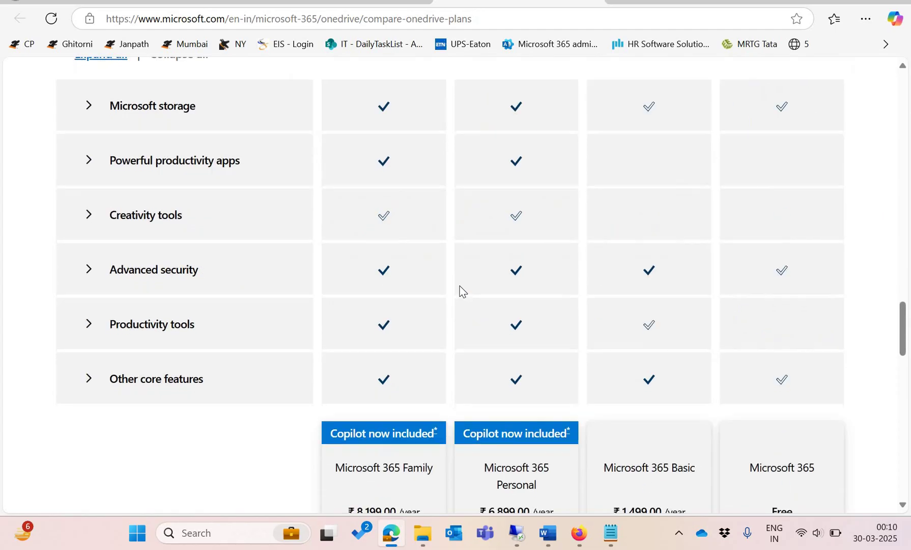
scroll(460, 291, "down", 7)
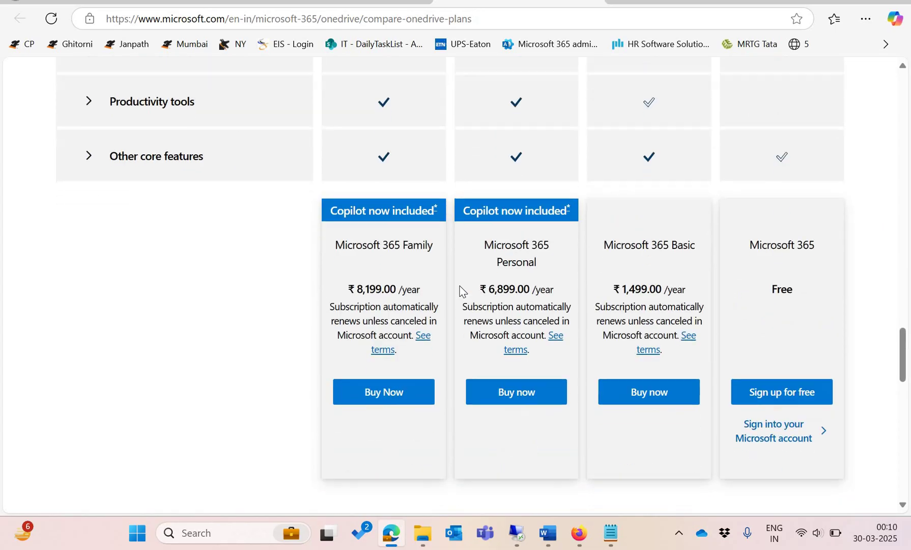
scroll(460, 291, "up", 5)
scroll(319, 226, "up", 4)
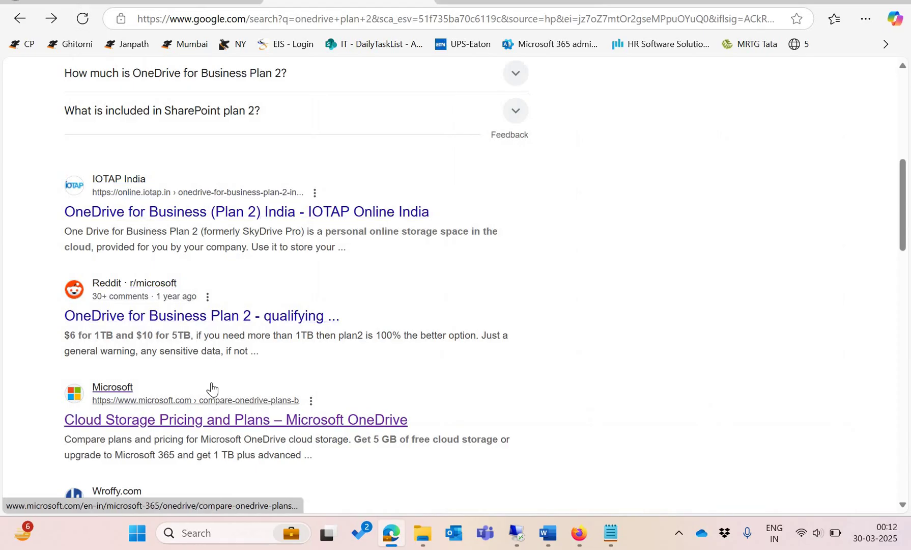
- Look over the remaining OneDrive Plan 2 search results, close that tab and return to the admin center's license list
scroll(211, 389, "down", 2)
scroll(205, 367, "up", 3)
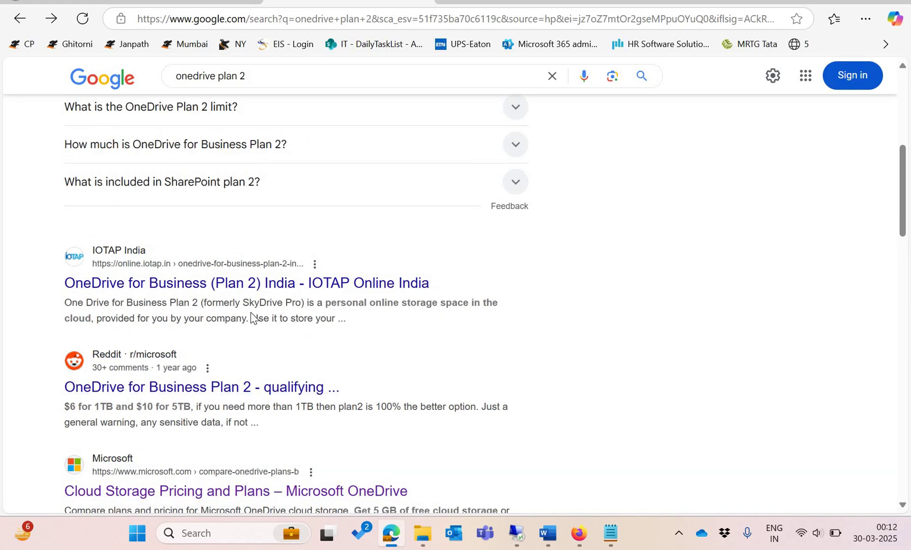
scroll(250, 317, "up", 5)
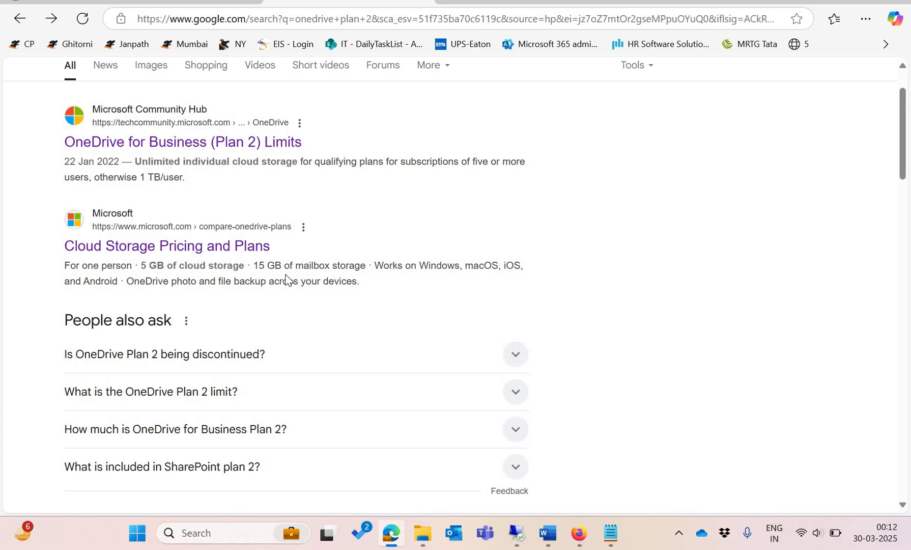
scroll(288, 281, "up", 2)
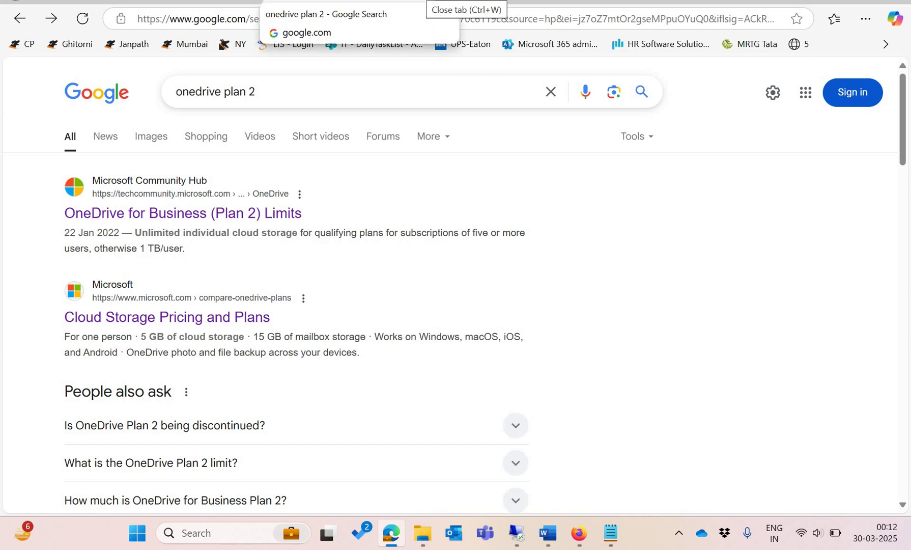
left_click(434, 18)
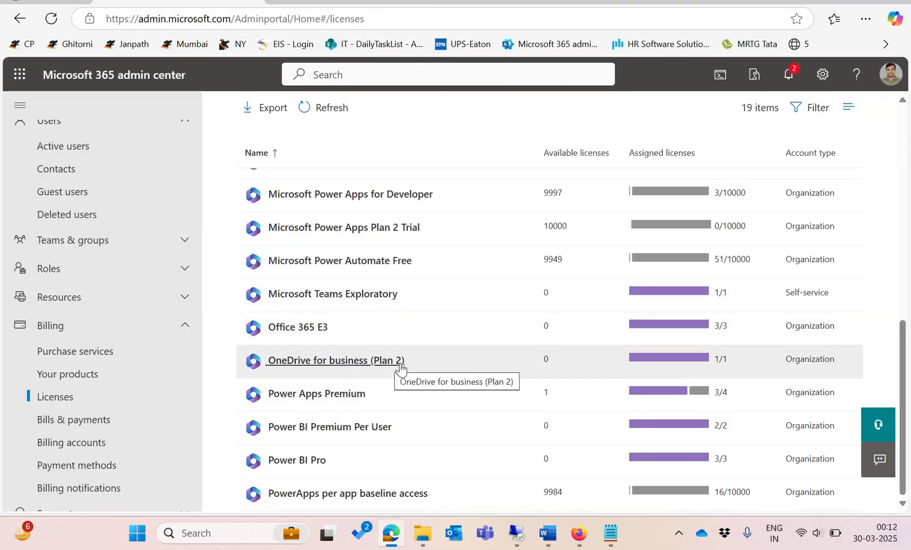
- Go to the active users, search for the DAG user by first name and open that user's details
scroll(402, 365, "up", 2)
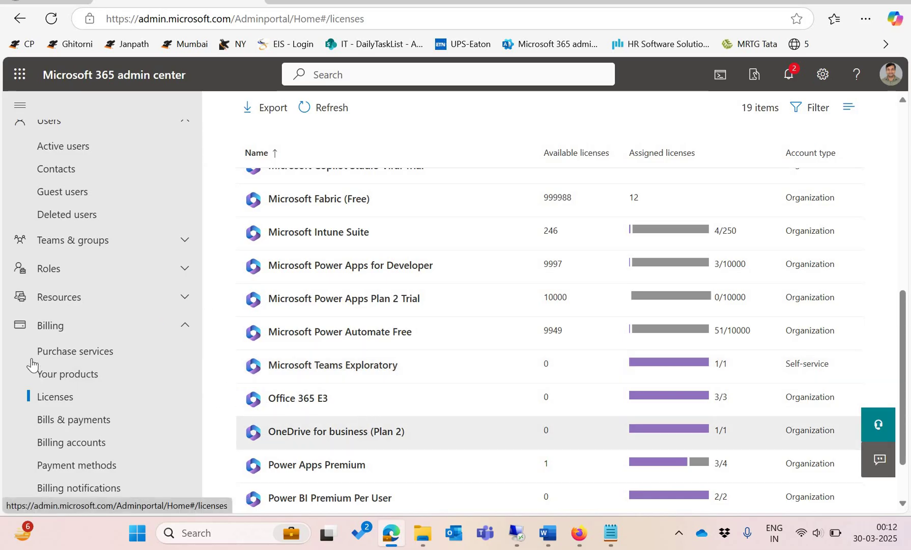
scroll(56, 245, "up", 2)
left_click(64, 219)
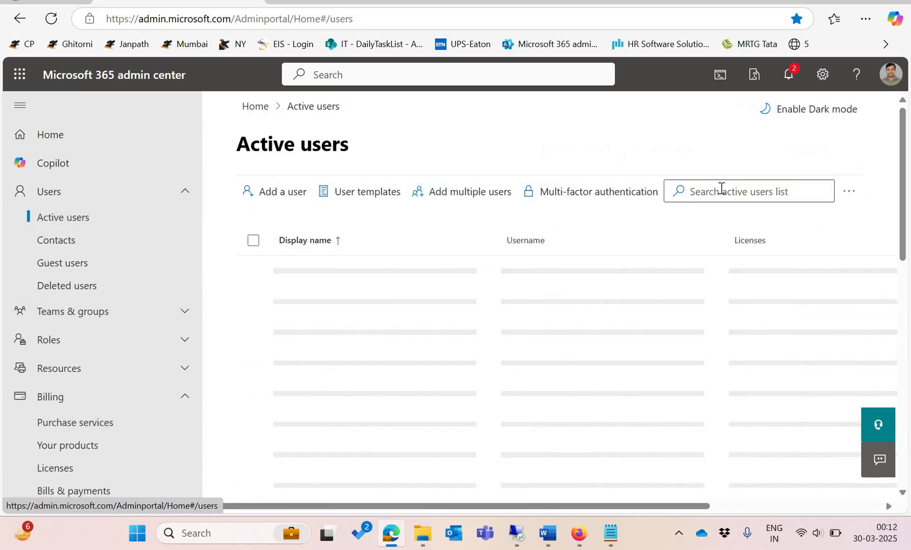
left_click(722, 189)
type("ra")
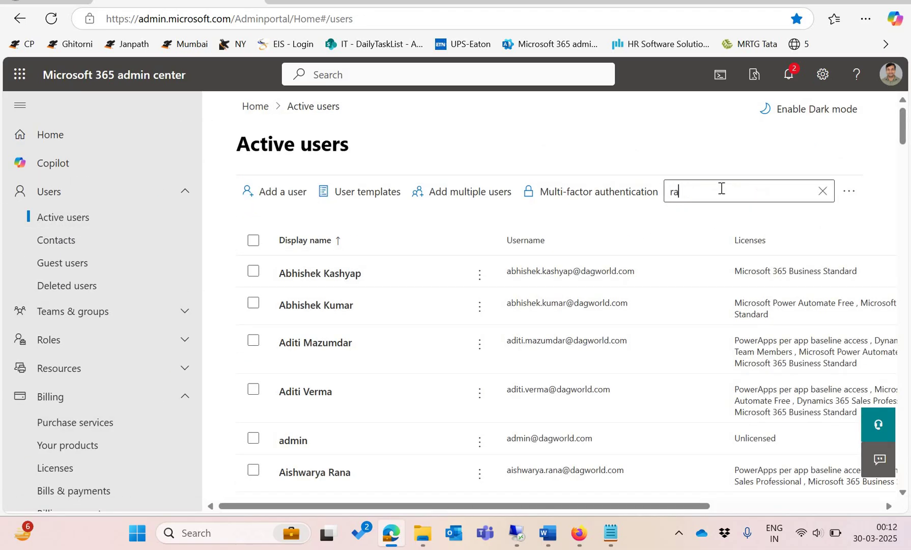
type("m")
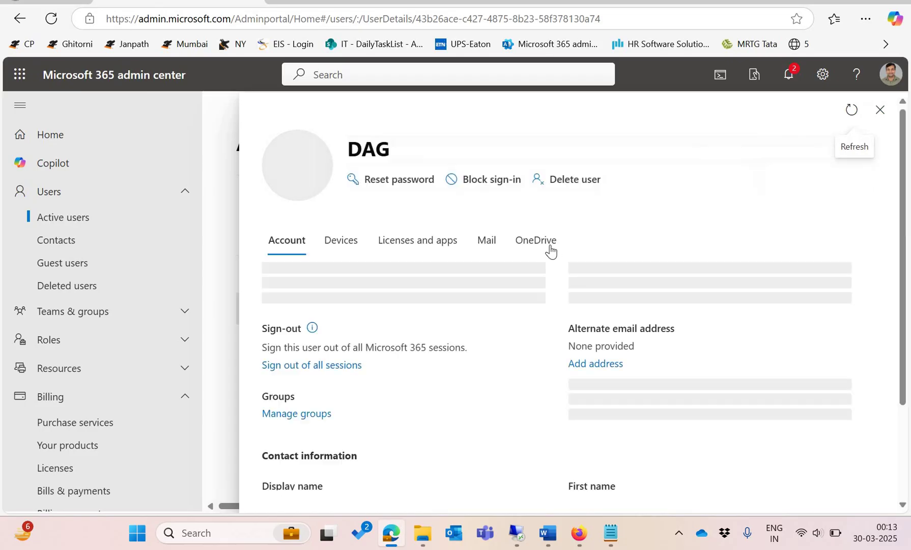
- Open the DAG user's OneDrive storage limit settings, examine the storage used against the limit and close them without changes
left_click(553, 252)
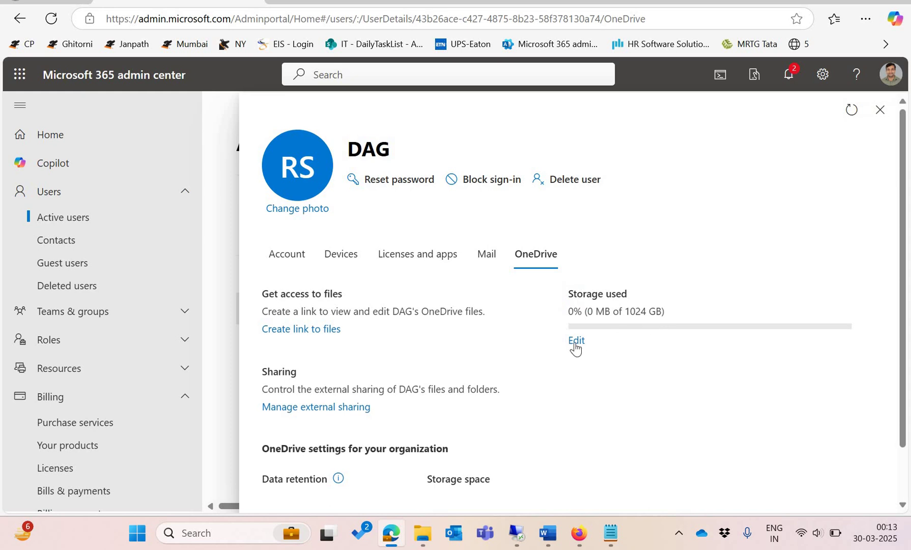
left_click(576, 340)
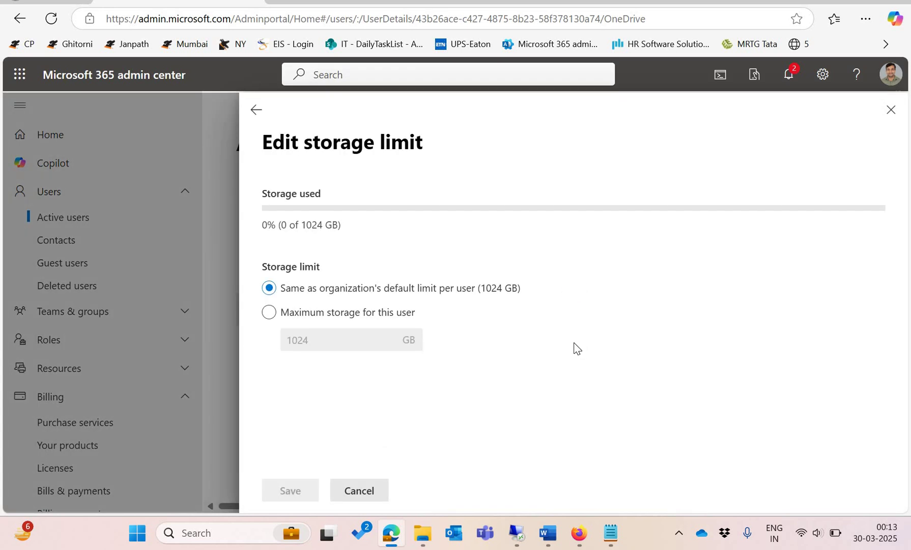
double_click(266, 225)
left_click(499, 207)
triple_click(763, 216)
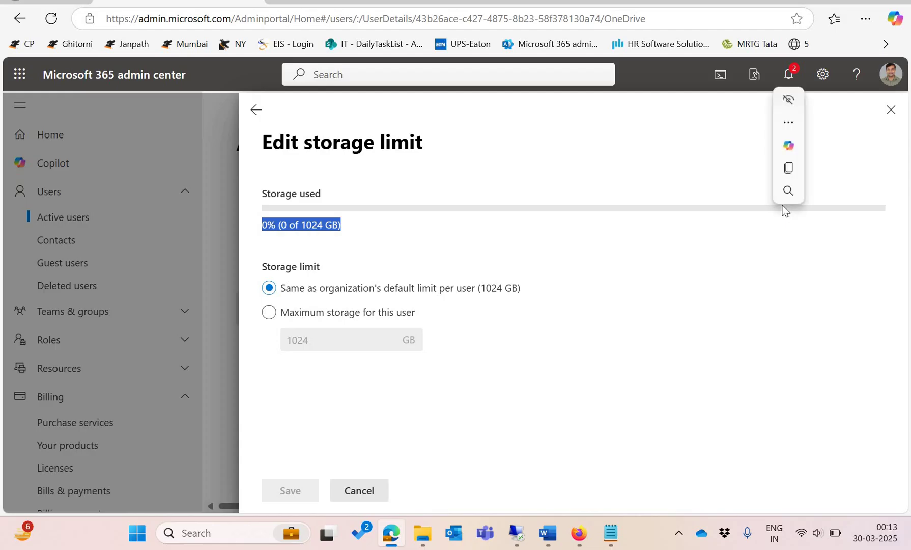
left_click(782, 206)
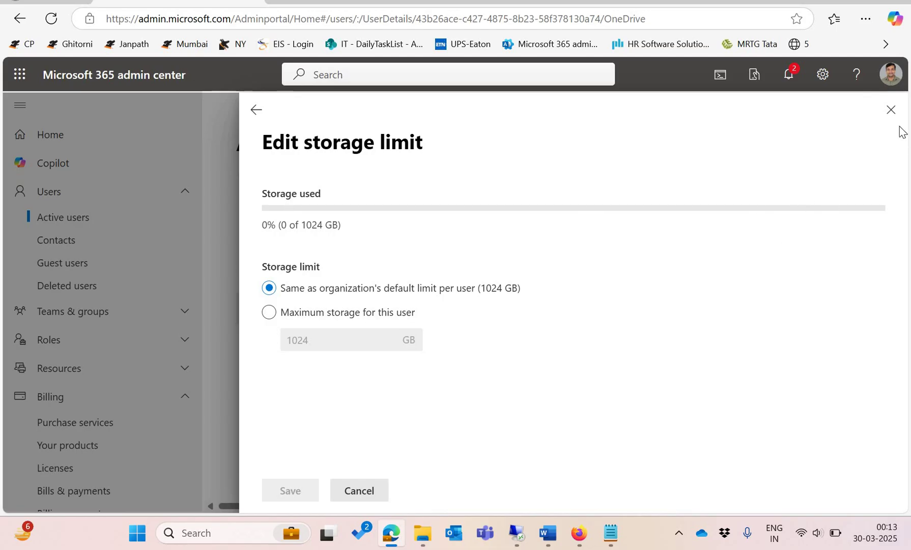
left_click(891, 110)
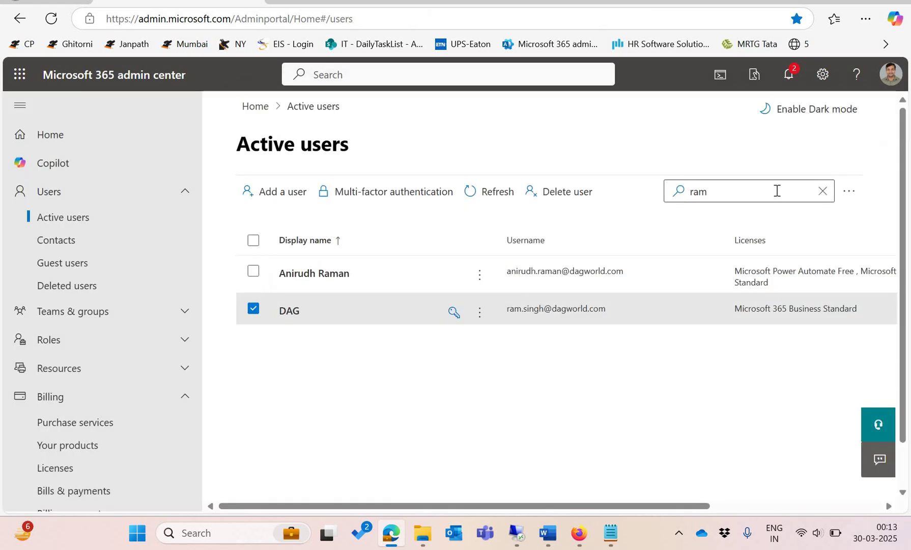
- Search the active users for "dag" and open the details of the New York front-desk account
type("dag")
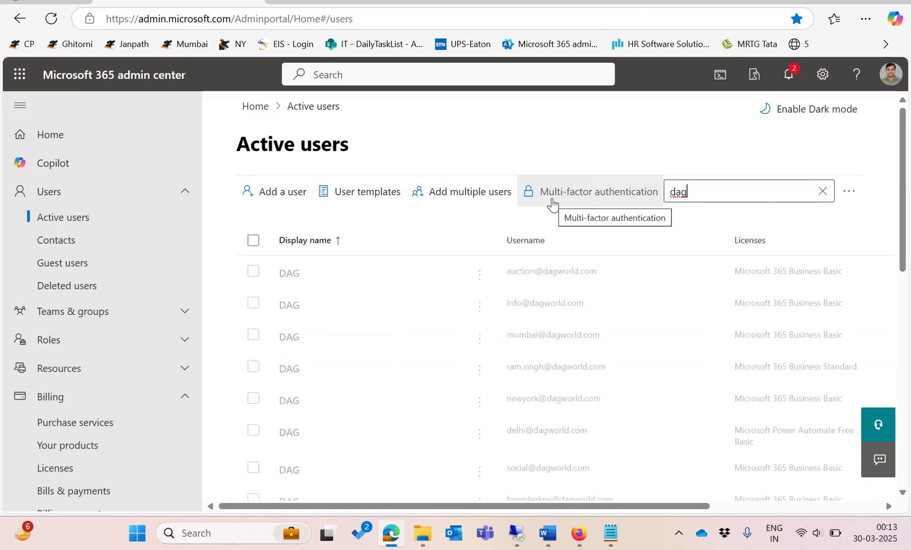
scroll(645, 378, "down", 6)
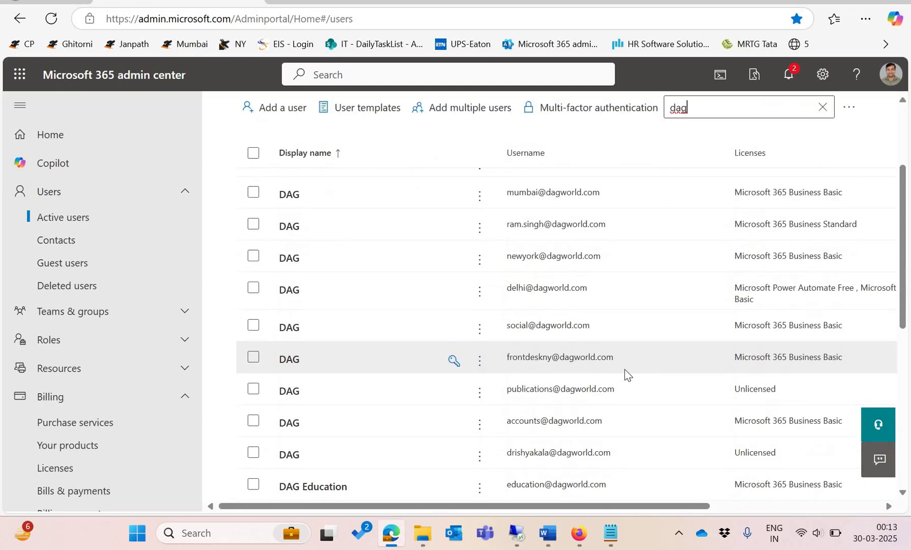
left_click(556, 363)
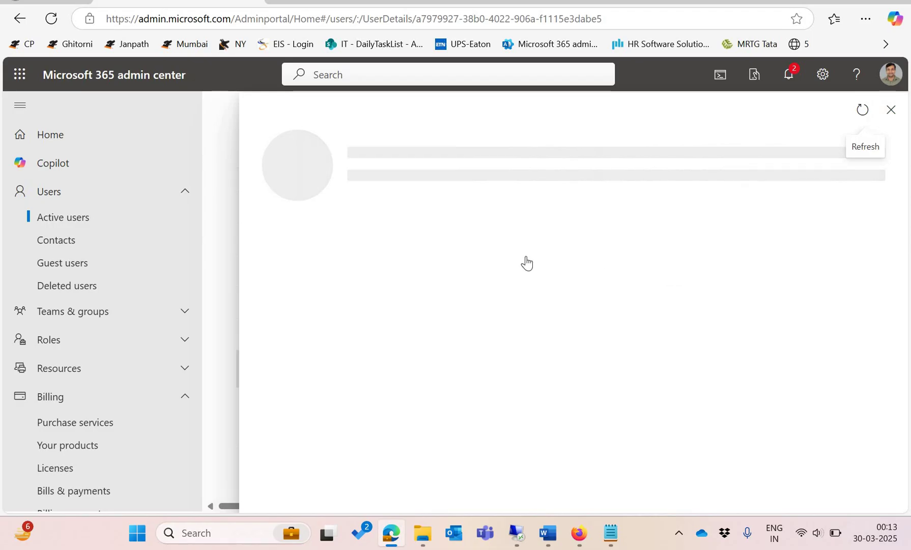
- Examine the DAG Museums account's assigned licenses, including OneDrive for business (Plan 2), and its OneDrive storage used against the limit
left_click(528, 259)
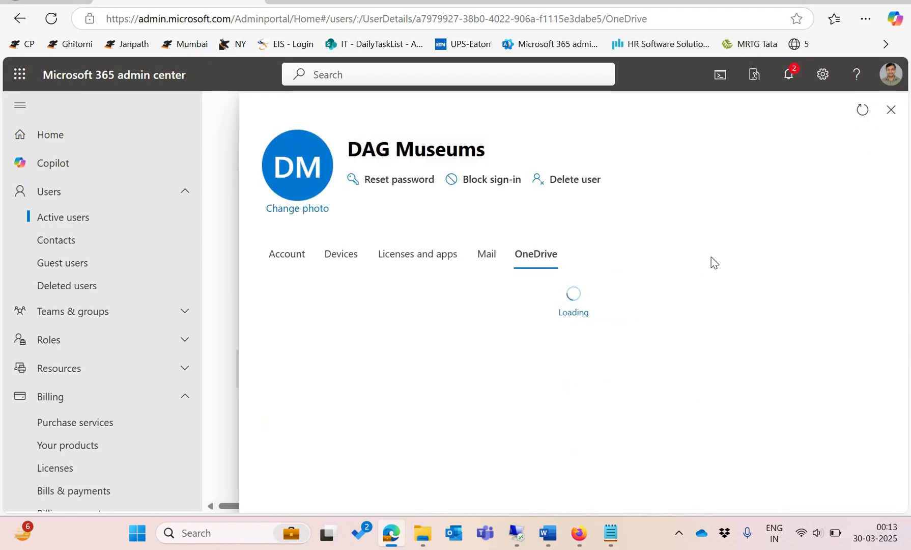
left_click(403, 265)
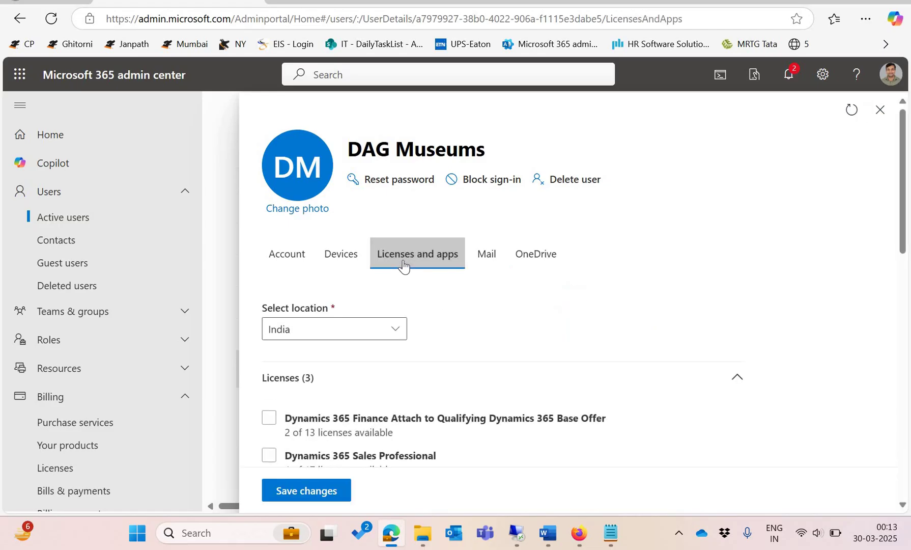
scroll(404, 265, "down", 3)
scroll(395, 286, "down", 8)
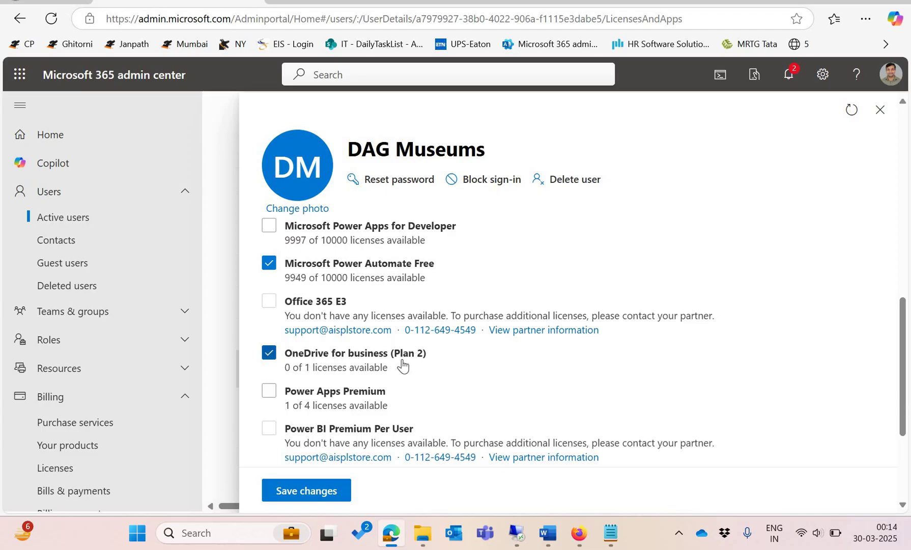
scroll(562, 280, "up", 10)
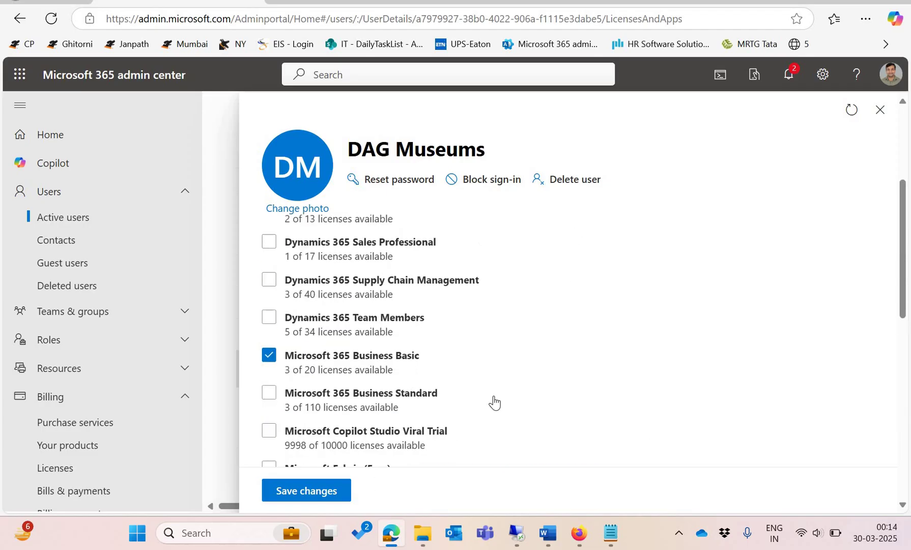
left_click(537, 268)
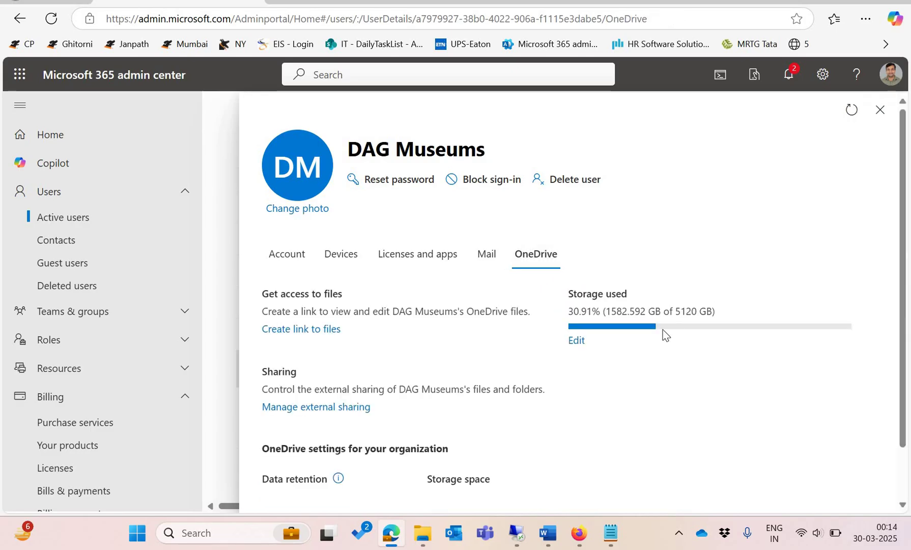
double_click(701, 312)
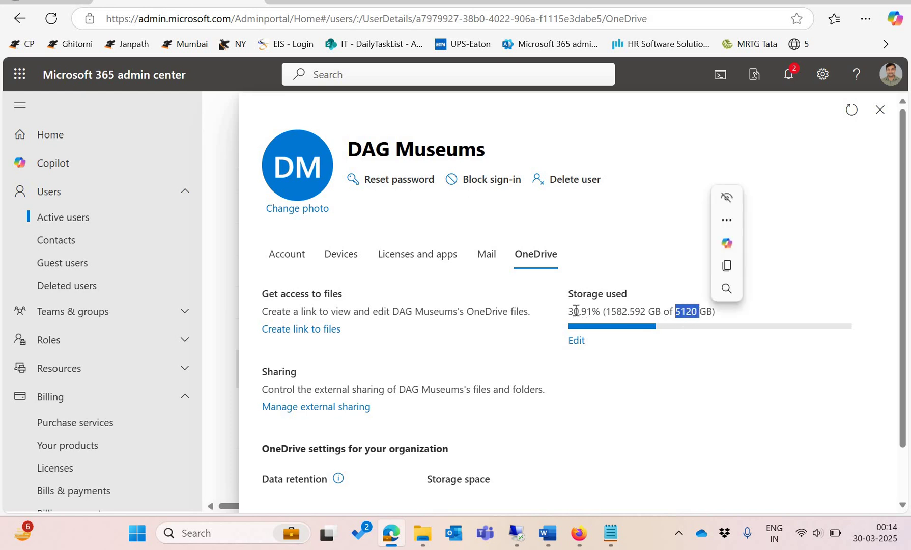
- Try to set the maximum OneDrive storage for the DAG Museums account to 10000 GB, and cancel the edit
left_click(574, 348)
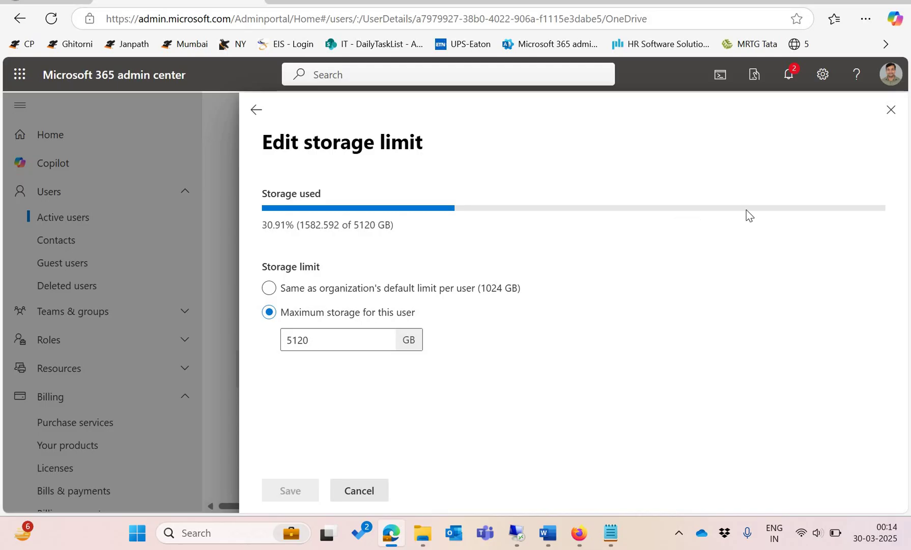
left_click_drag(317, 343, 254, 339)
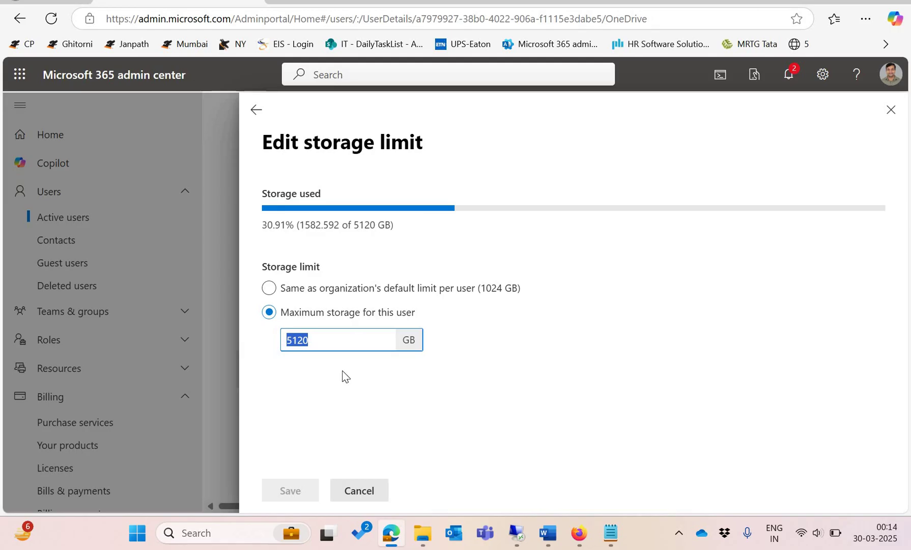
left_click(343, 342)
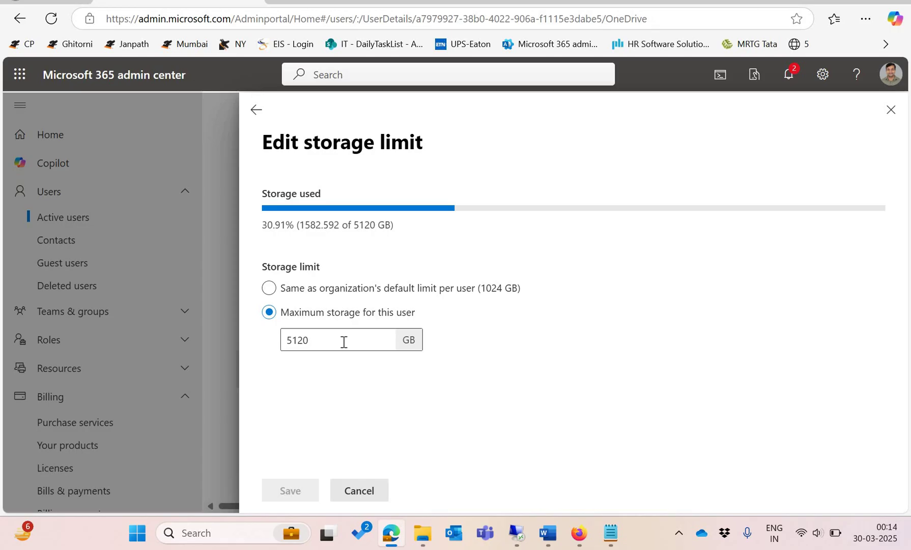
key("shift+Left")
key("shift+Left")
key("shift+Left")
key("shift+Left")
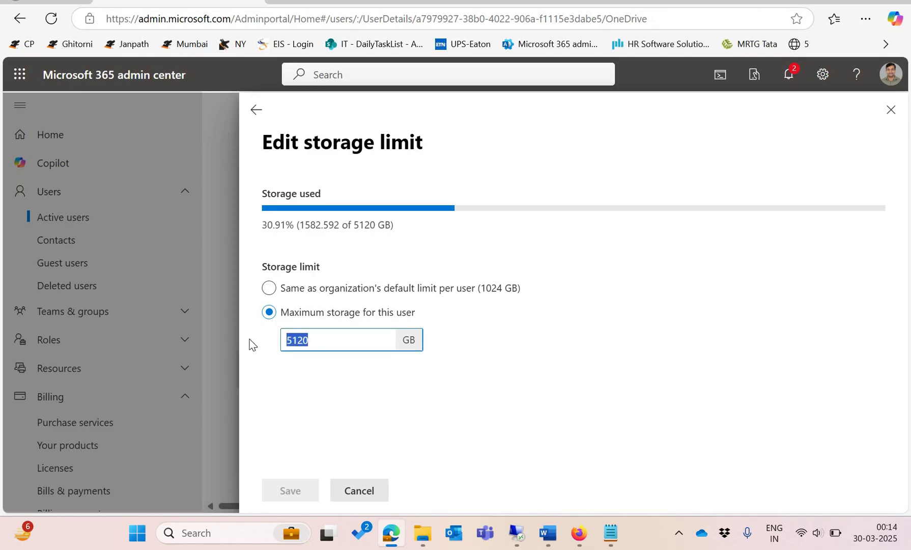
type("10")
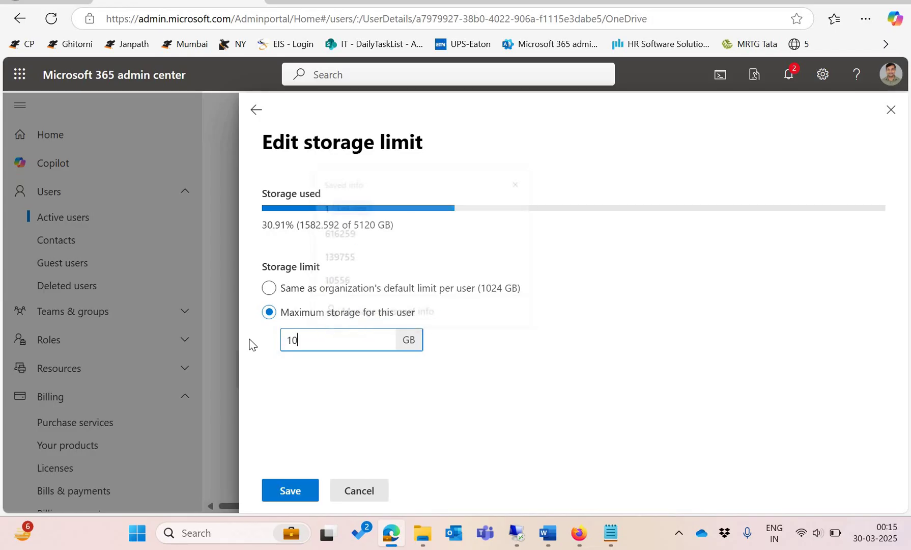
type("000")
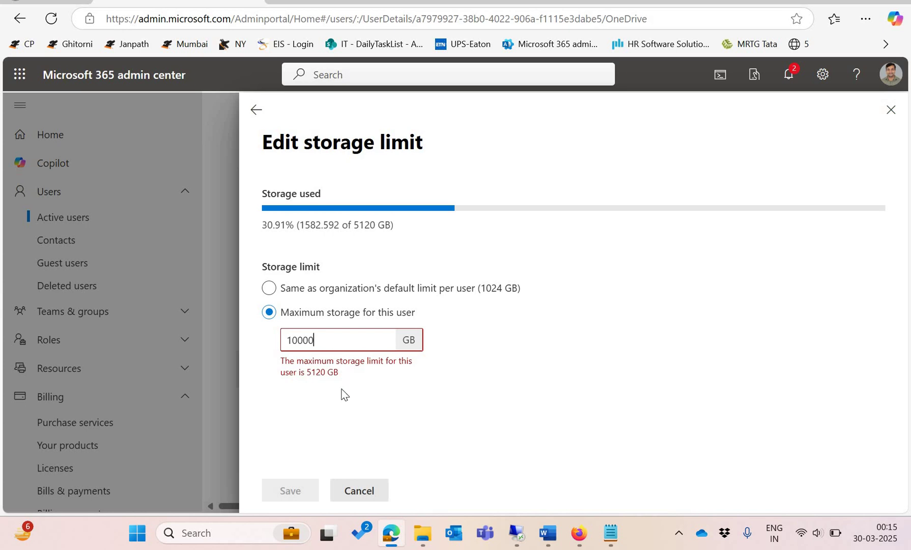
left_click(350, 492)
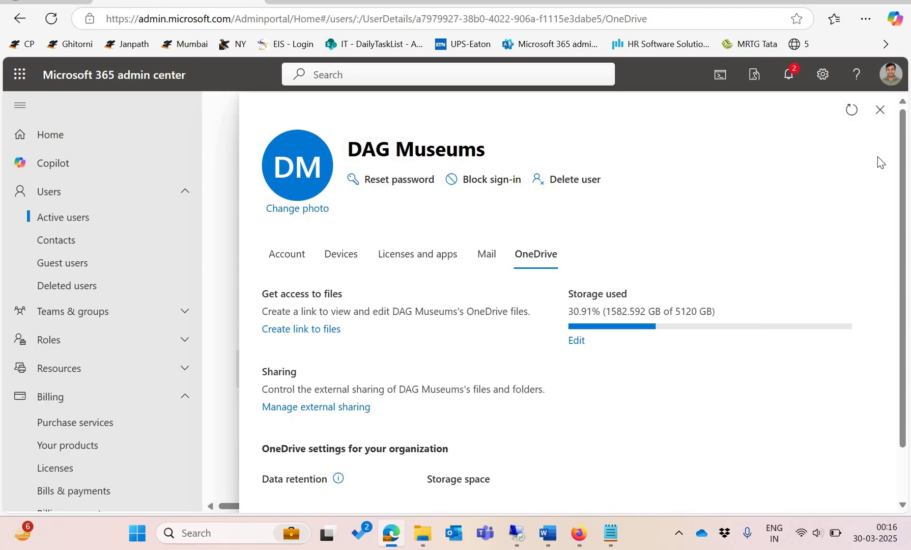
- Leave the account's details, deselect DAG Museums in the active users list and go to the admin center home page
left_click(37, 213)
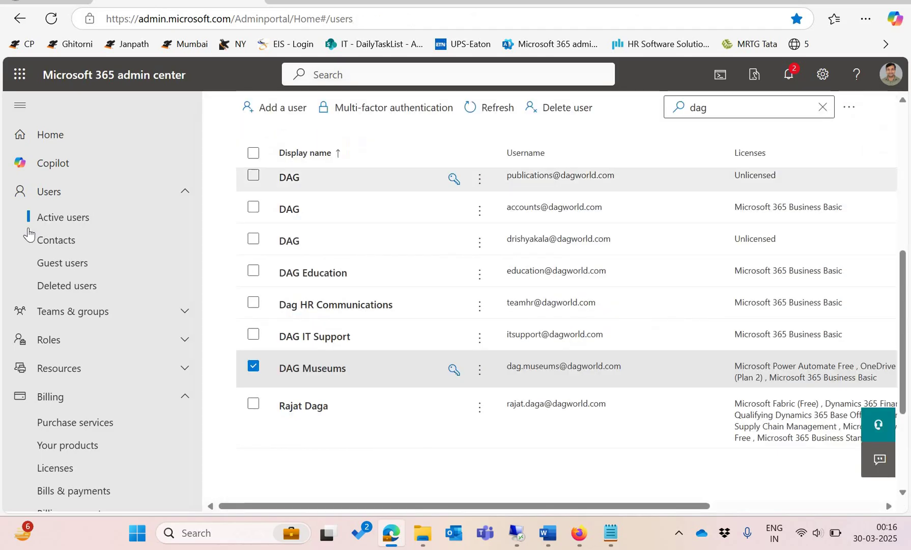
left_click(253, 366)
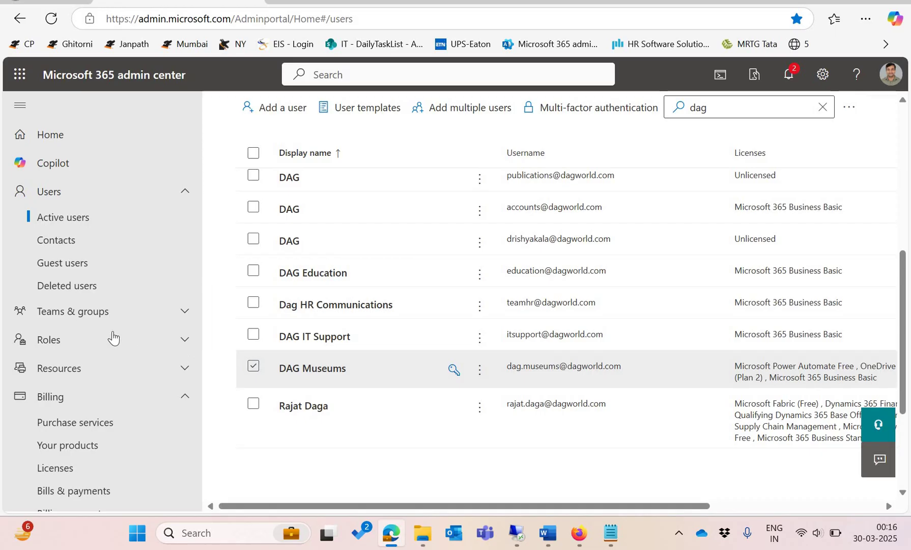
left_click(82, 135)
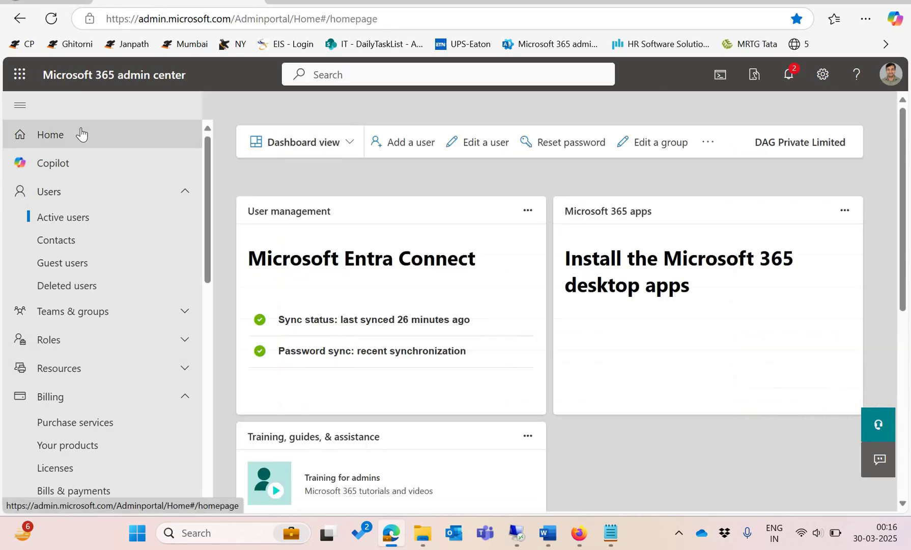